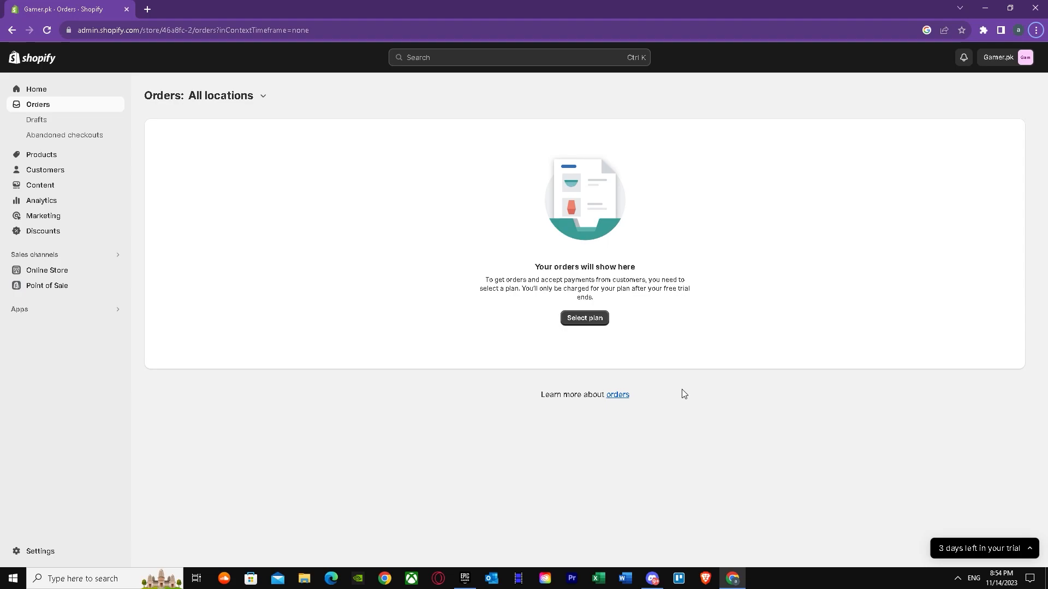
# Step: Search the web for "shopify" in a new browser tab, log in to the store admin from Shopify's site, and close that tab
pyautogui.click(147, 9)
pyautogui.write('shopify')
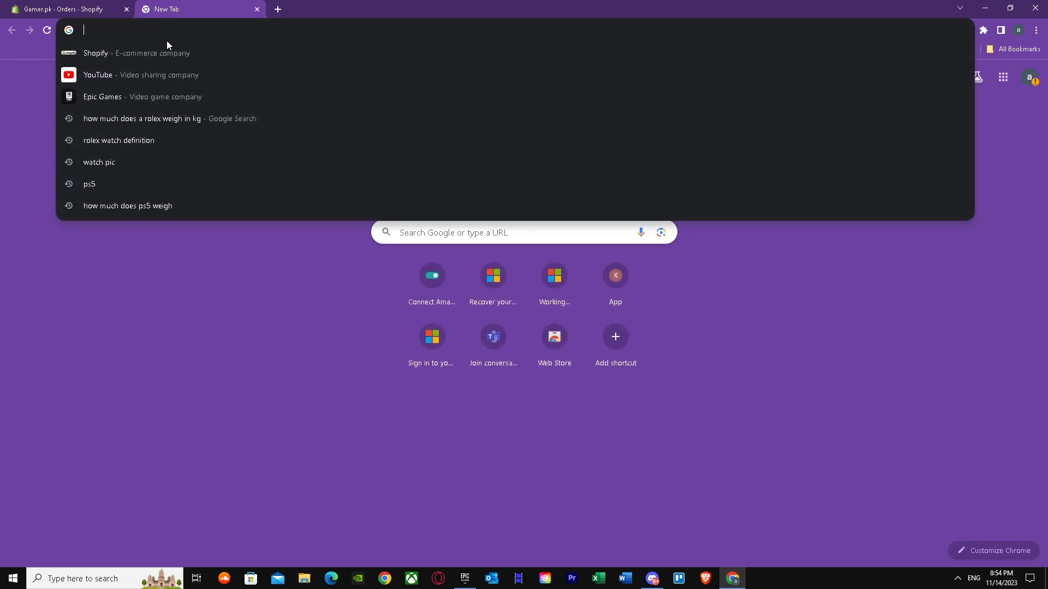
pyautogui.press('Return')
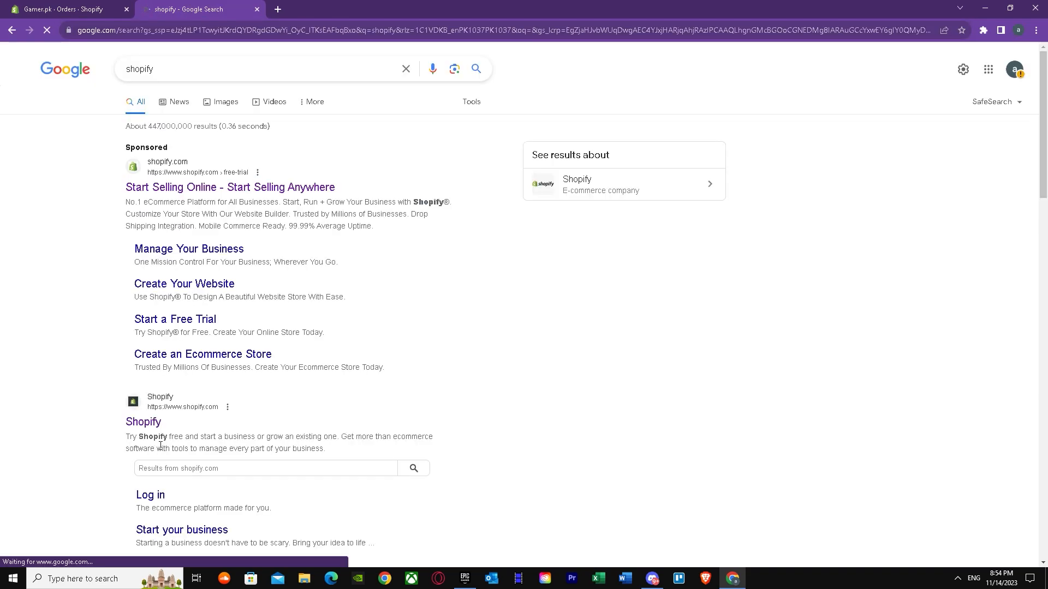
pyautogui.click(153, 425)
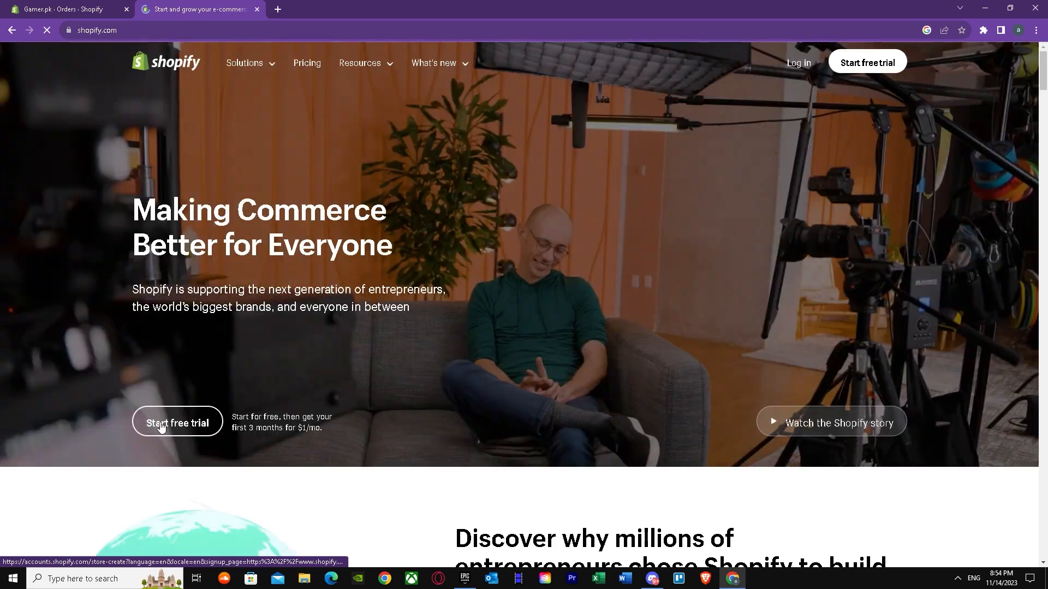
pyautogui.click(799, 63)
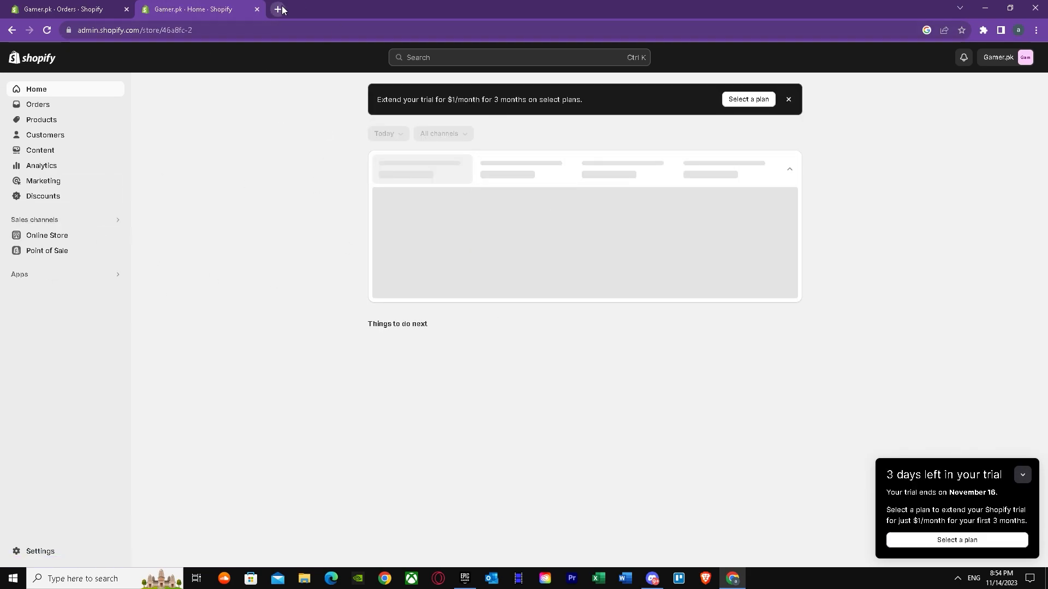
pyautogui.click(257, 10)
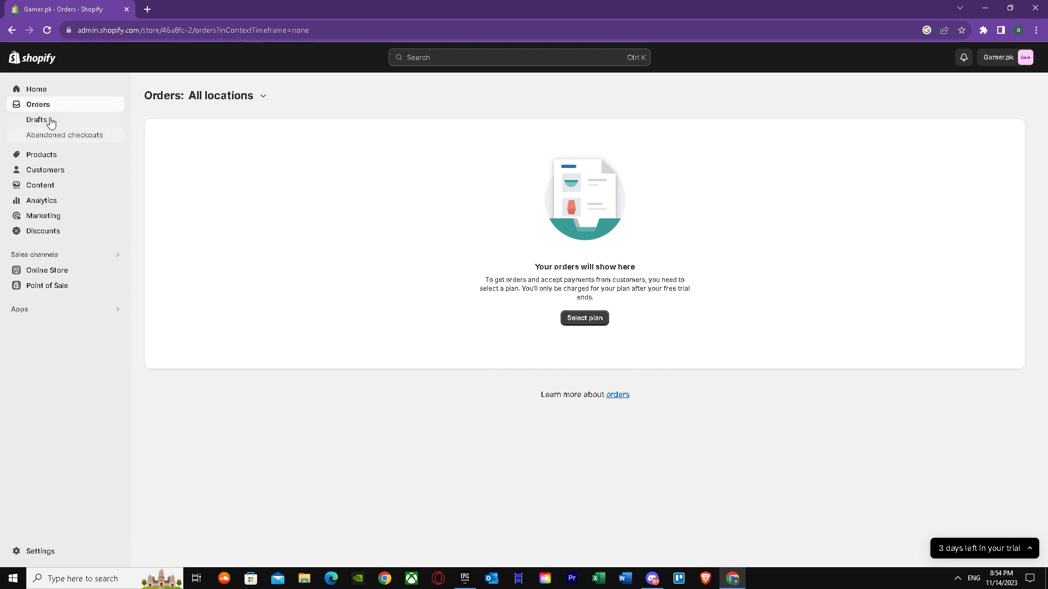
# Step: Open the Rolex watch product from the store's product list and view its Metafields section
pyautogui.click(47, 157)
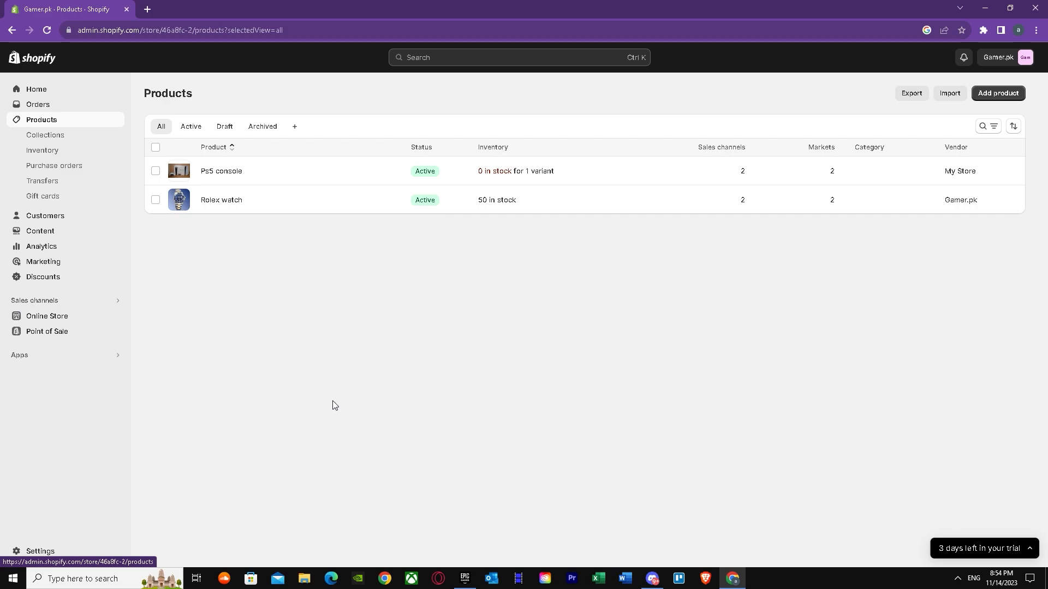
pyautogui.click(297, 200)
pyautogui.scroll(-1, 320, 360)
pyautogui.scroll(-15, 319, 361)
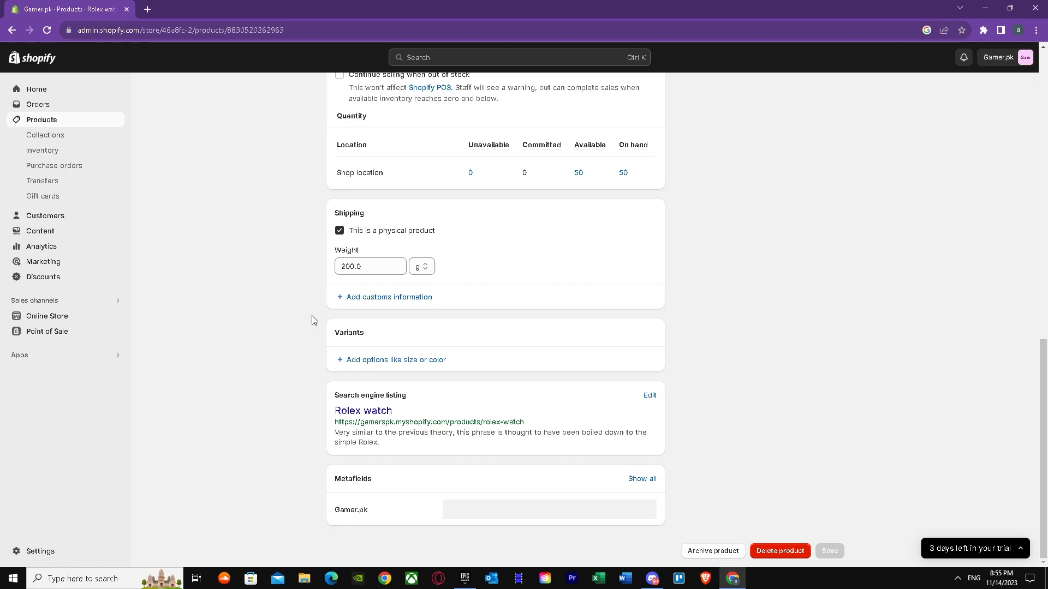
# Step: Open the product metafield definitions in the store's custom data settings
pyautogui.click(39, 550)
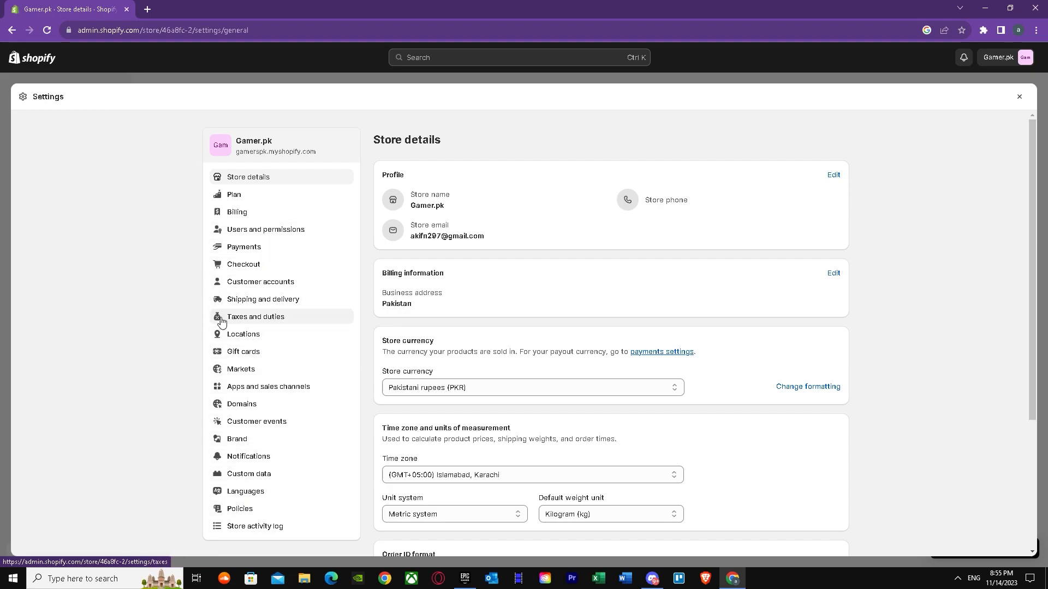
pyautogui.click(247, 478)
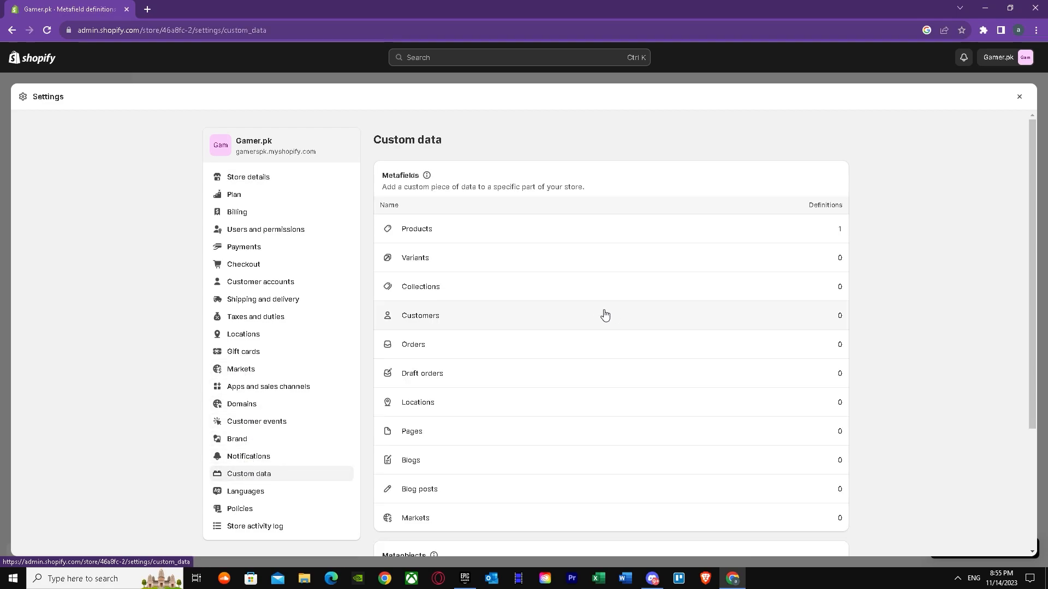
pyautogui.scroll(-3, 600, 323)
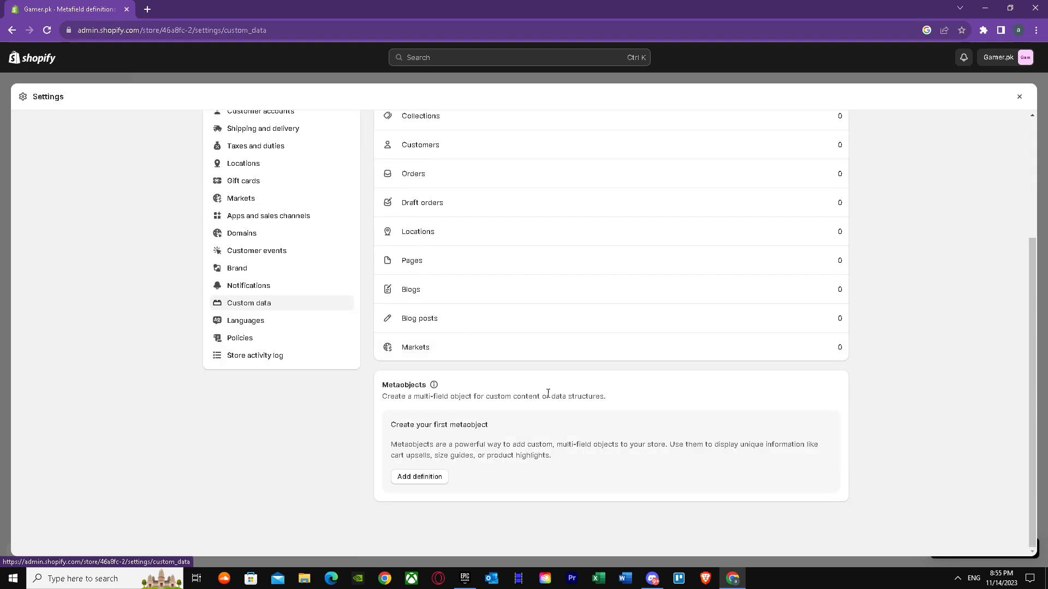
pyautogui.scroll(3, 474, 441)
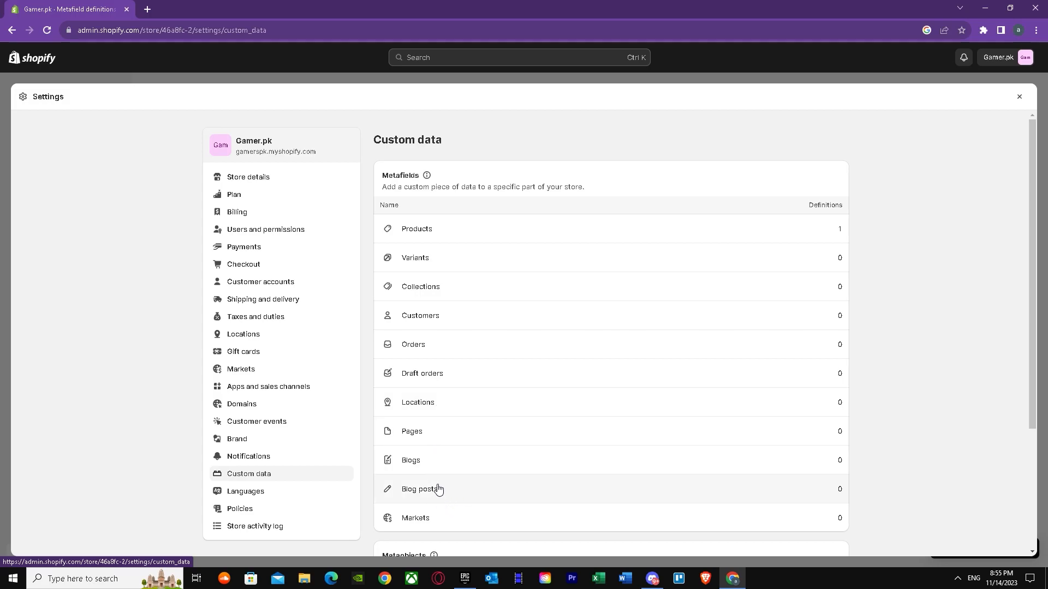
pyautogui.scroll(-3, 455, 507)
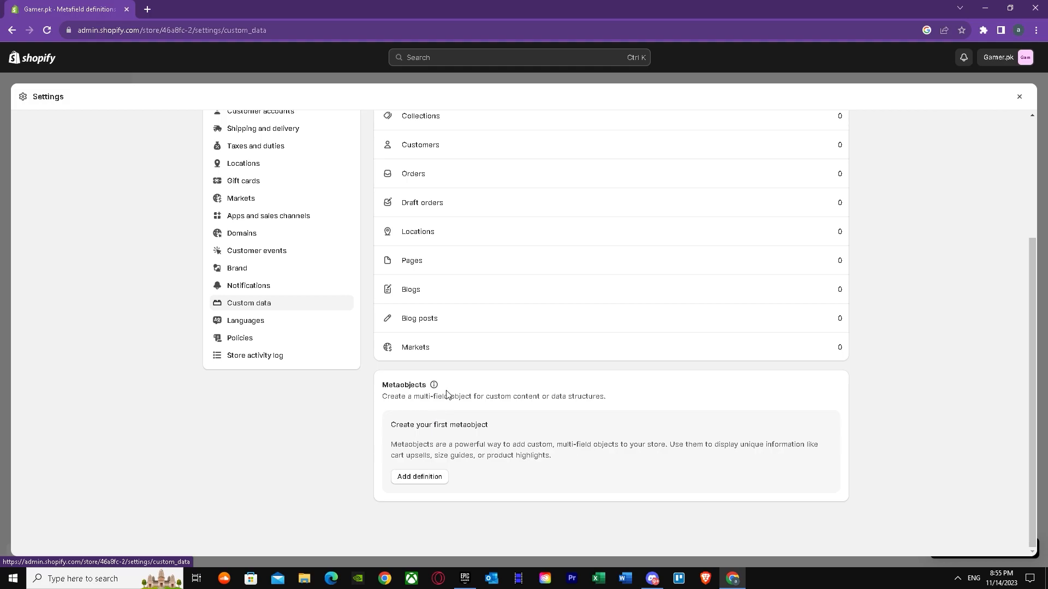
pyautogui.scroll(3, 446, 394)
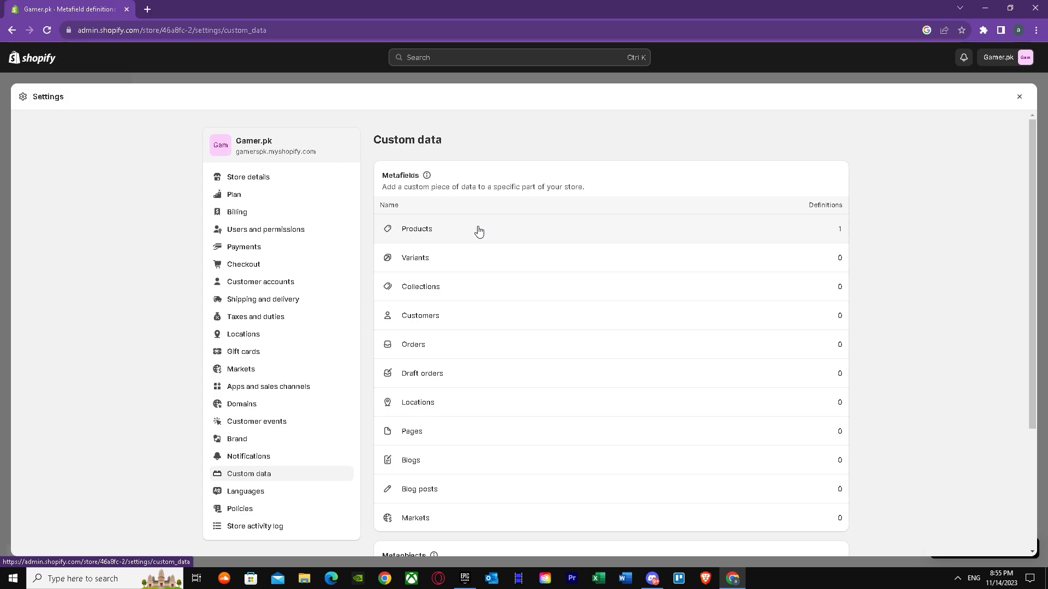
pyautogui.click(478, 231)
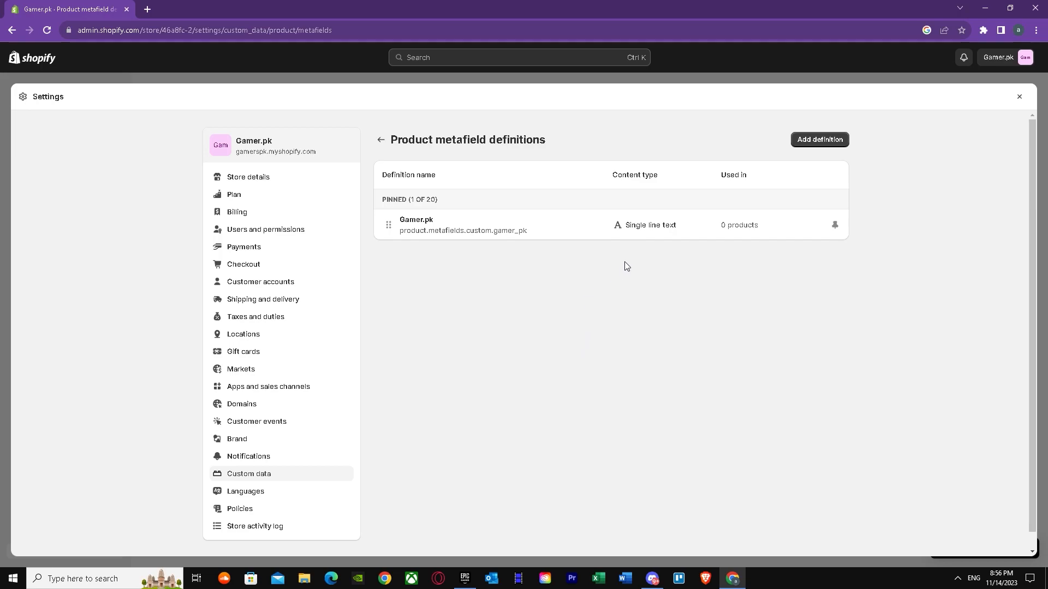
# Step: Start a new product metafield definition named "Stainless steel"
pyautogui.click(813, 140)
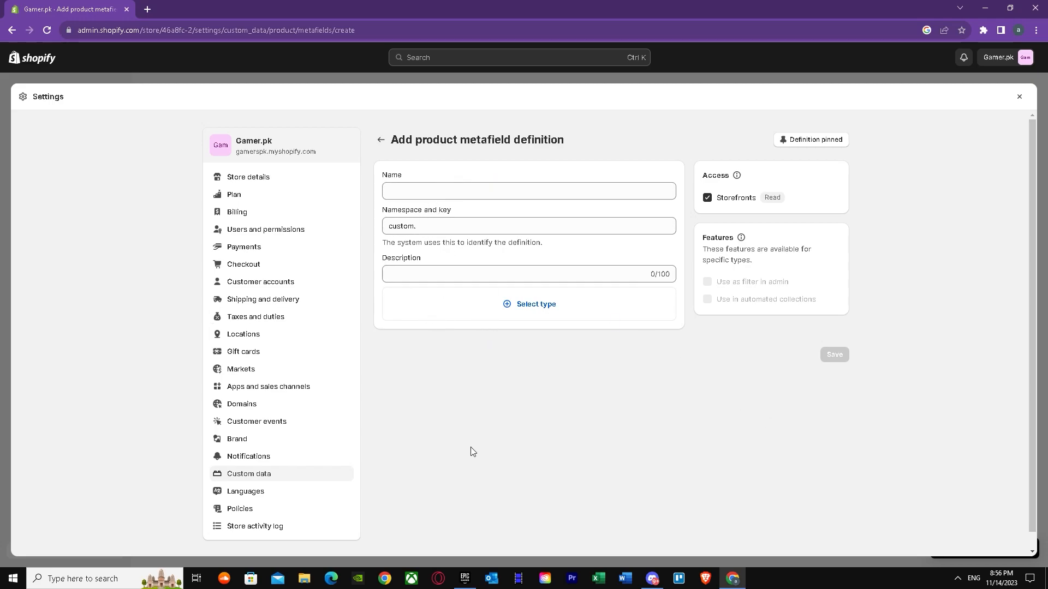
pyautogui.click(448, 191)
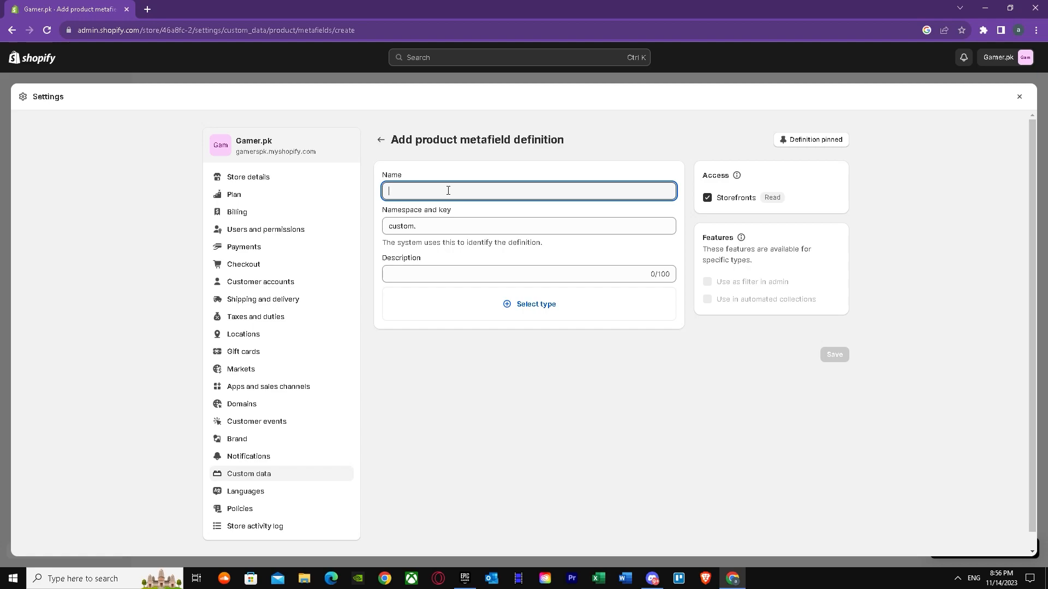
pyautogui.write('Stain')
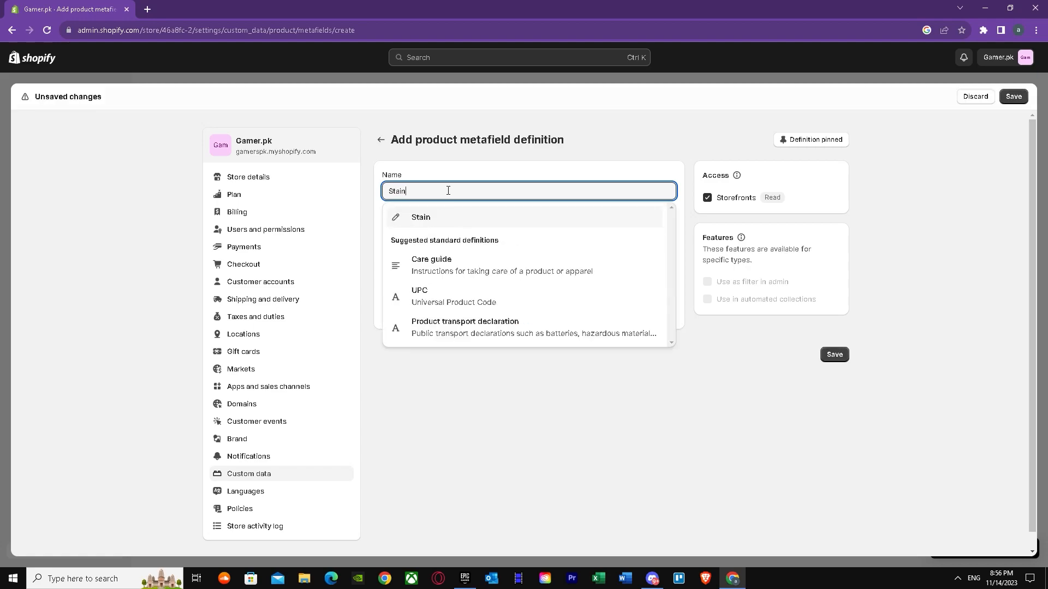
pyautogui.write('less')
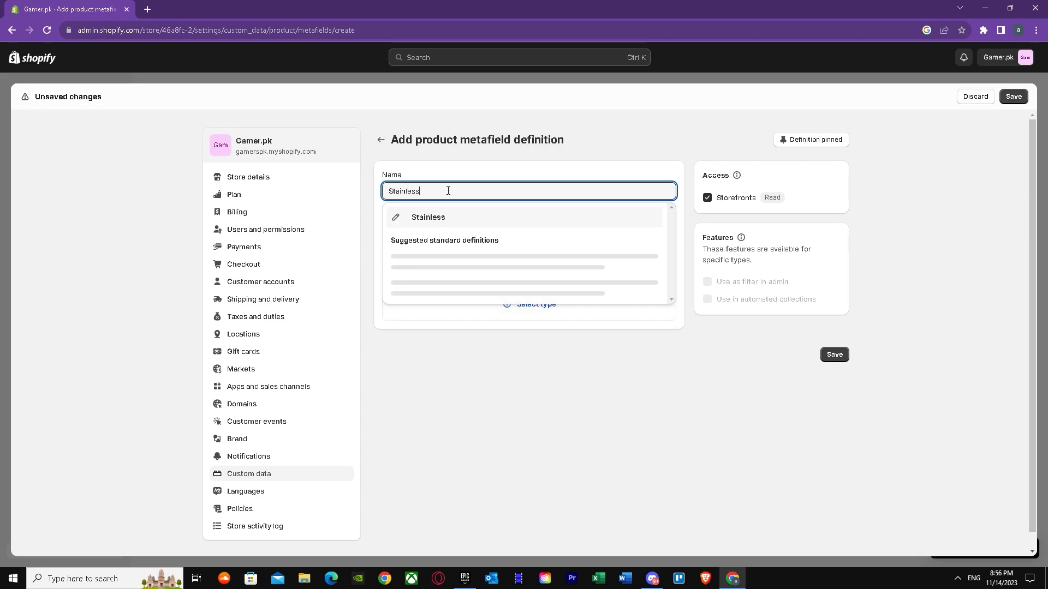
pyautogui.write(' steel')
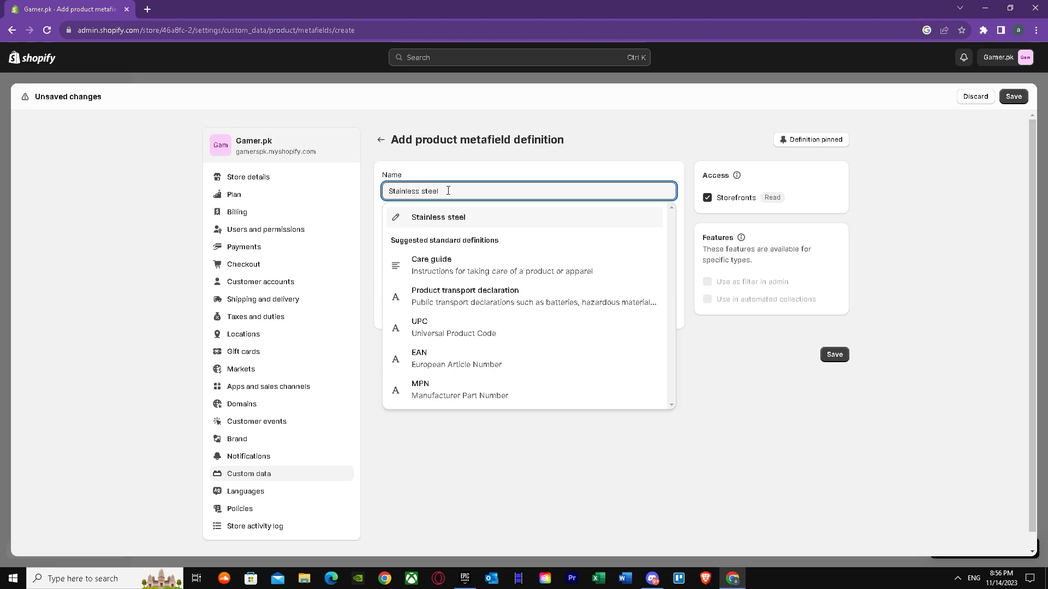
pyautogui.press('Return')
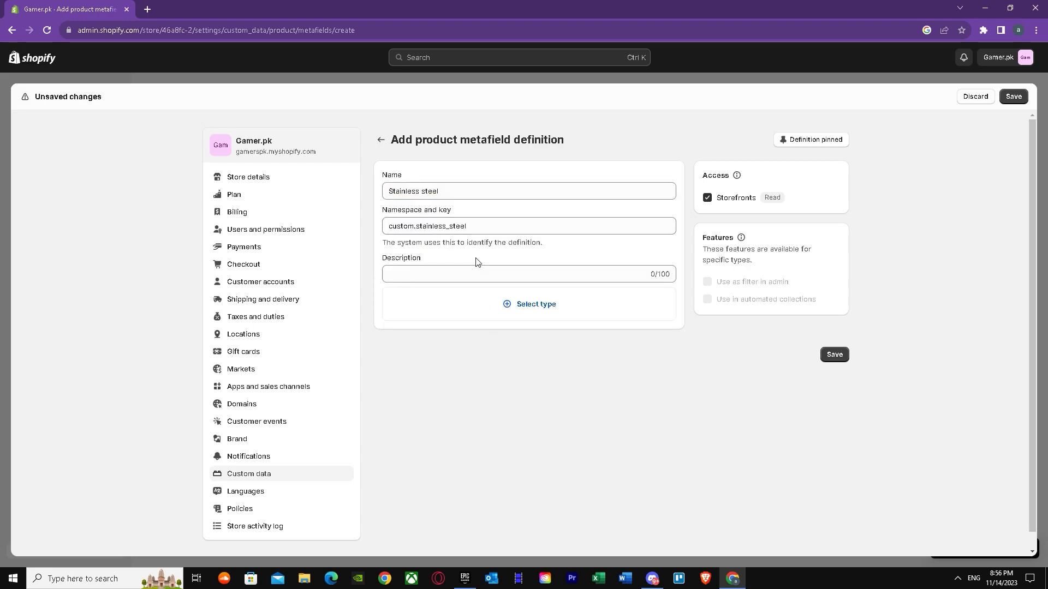
# Step: Enter "Rolex is a very good watch." as the metafield definition's description
pyautogui.click(467, 270)
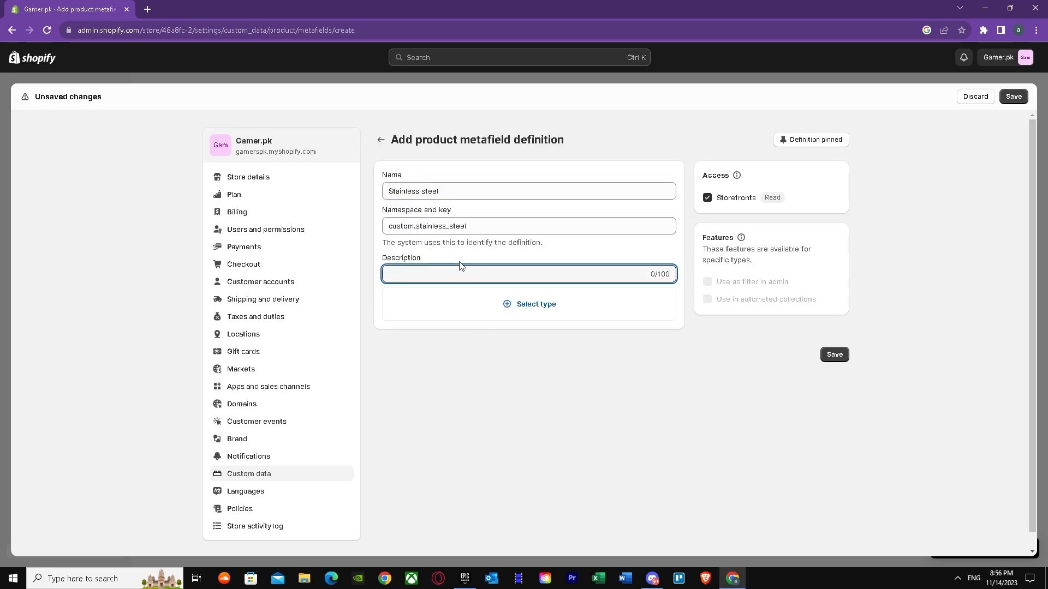
pyautogui.write('Rolex is a very good watch')
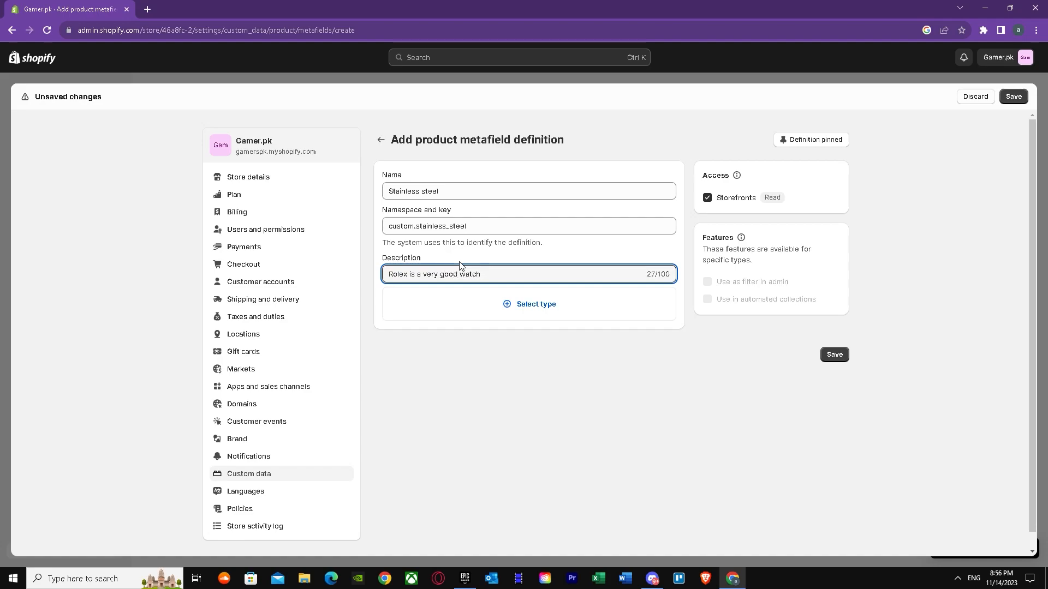
pyautogui.press('BackSpace')
pyautogui.write('.')
# Step: Set the metafield definition's content type to Single line text
pyautogui.click(497, 304)
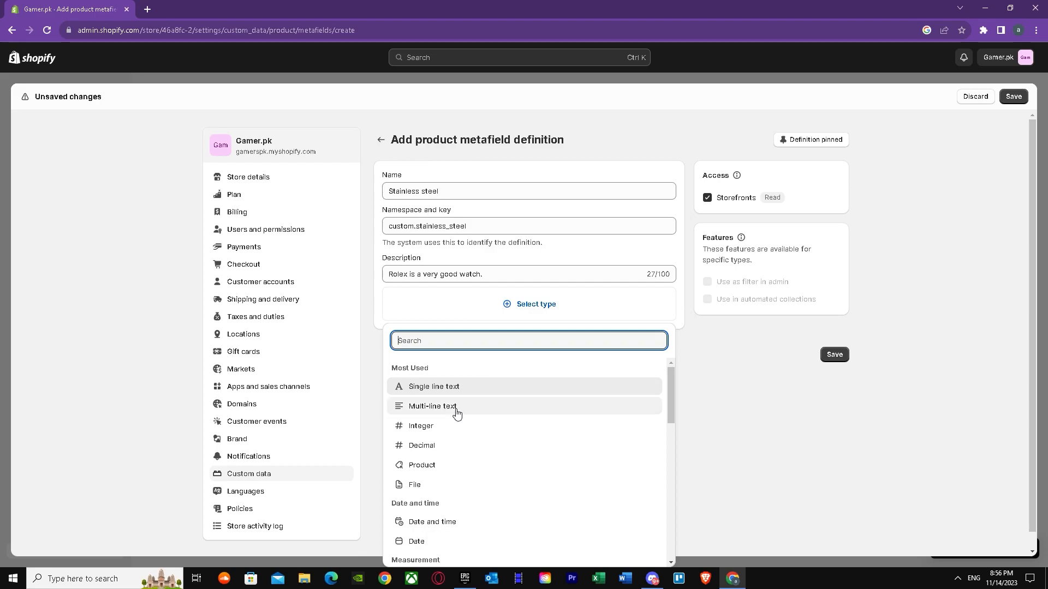
pyautogui.scroll(-2, 441, 489)
pyautogui.scroll(3, 440, 493)
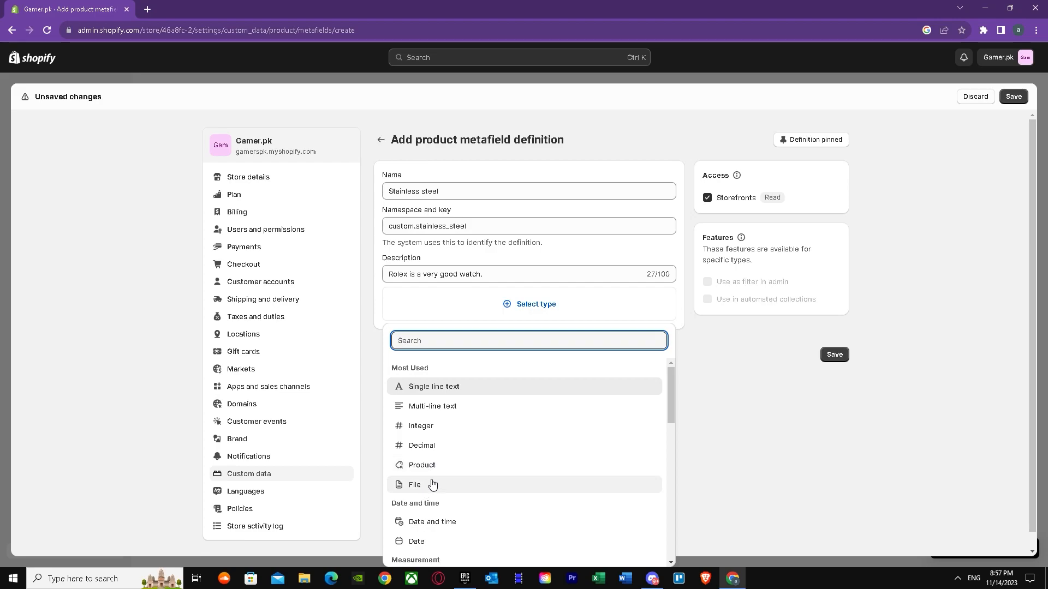
pyautogui.moveTo(676, 410); pyautogui.dragTo(664, 352)
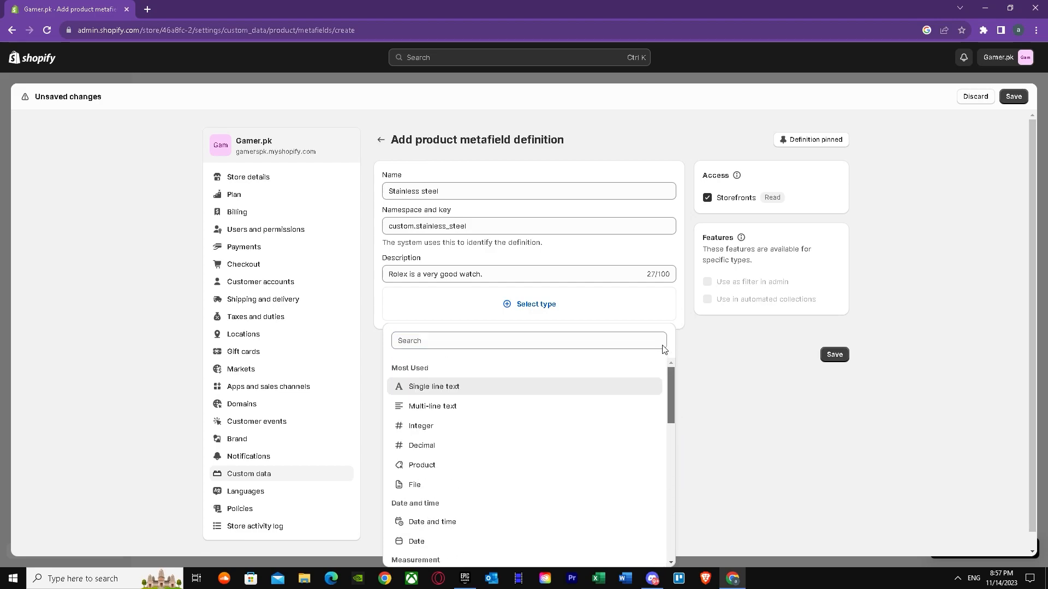
pyautogui.click(439, 387)
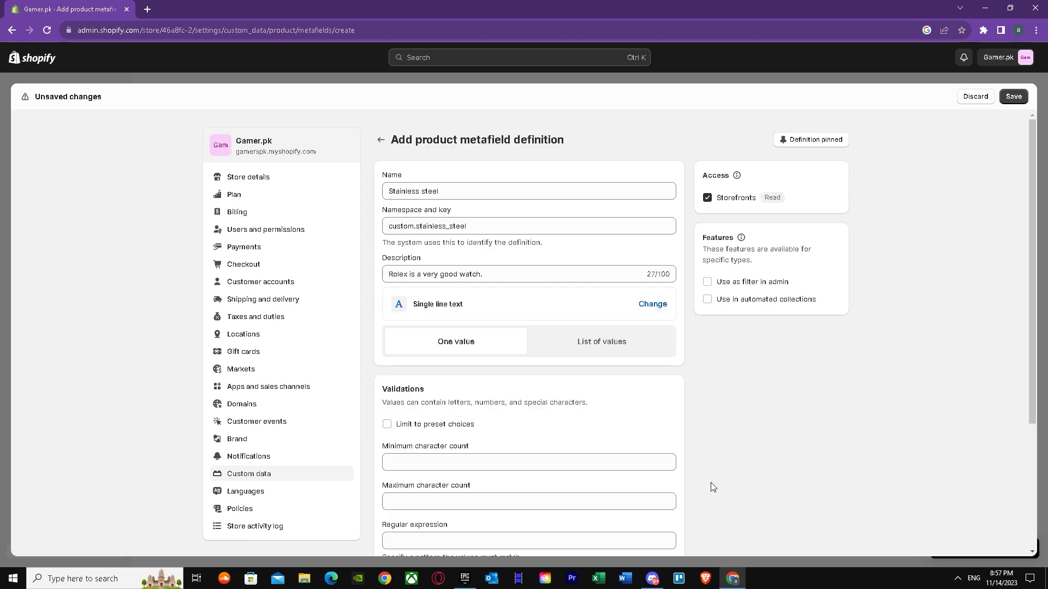
# Step: Set the minimum character count to 7 and the maximum to 100, and save the metafield definition
pyautogui.scroll(-2, 612, 407)
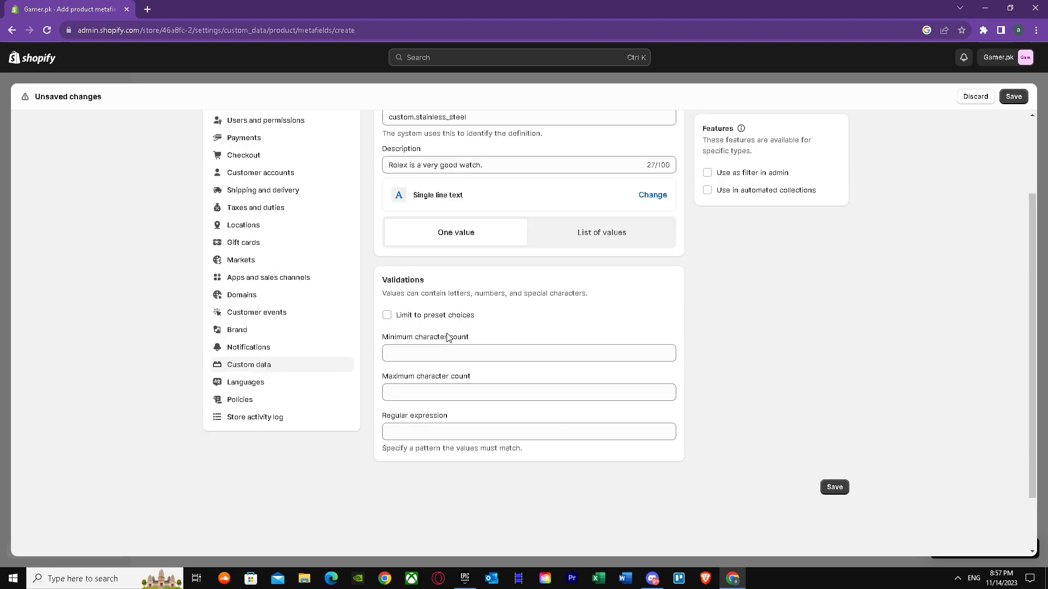
pyautogui.click(414, 349)
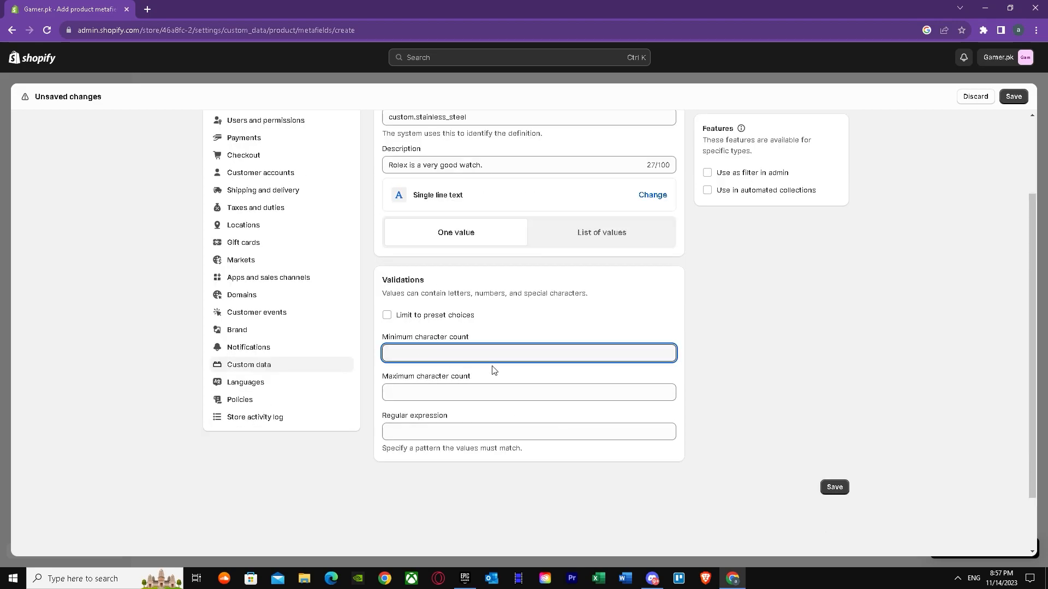
pyautogui.write('7')
pyautogui.click(444, 392)
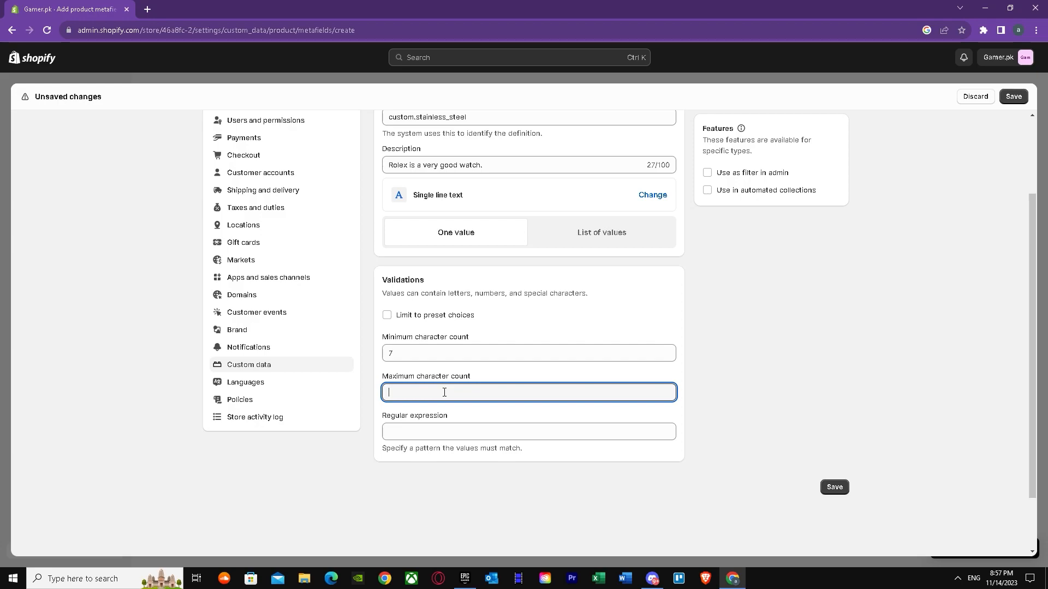
pyautogui.click(833, 487)
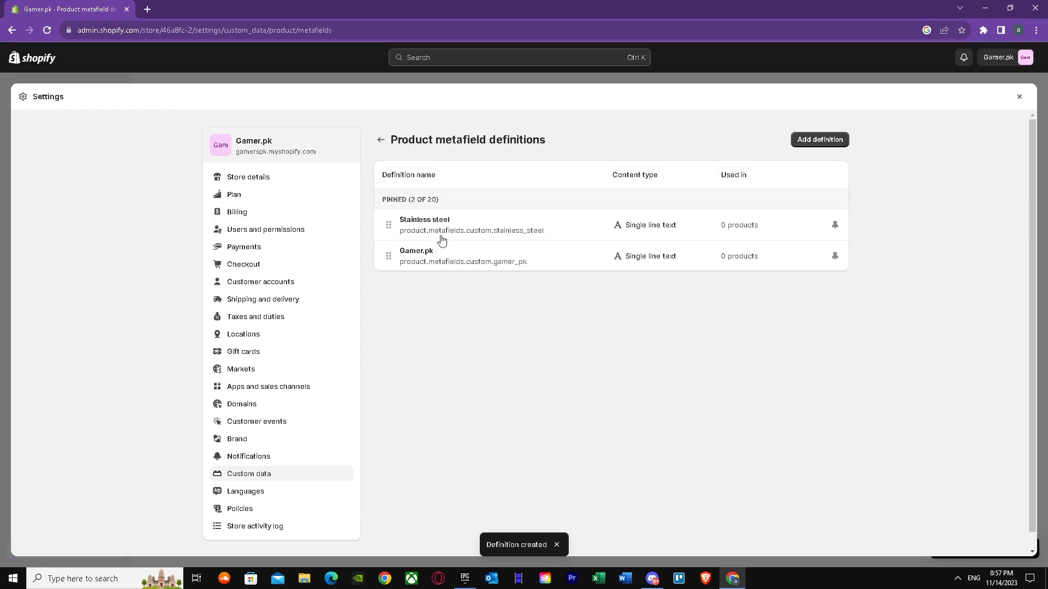
# Step: Review the saved Stainless steel metafield definition and return to the Rolex watch product page
pyautogui.click(510, 225)
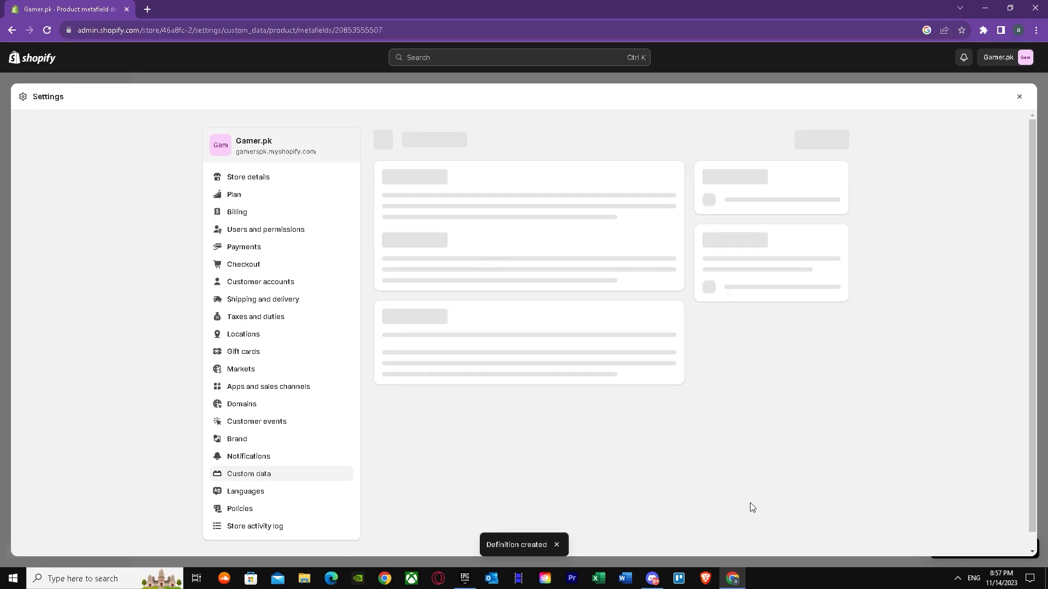
pyautogui.scroll(-1, 493, 403)
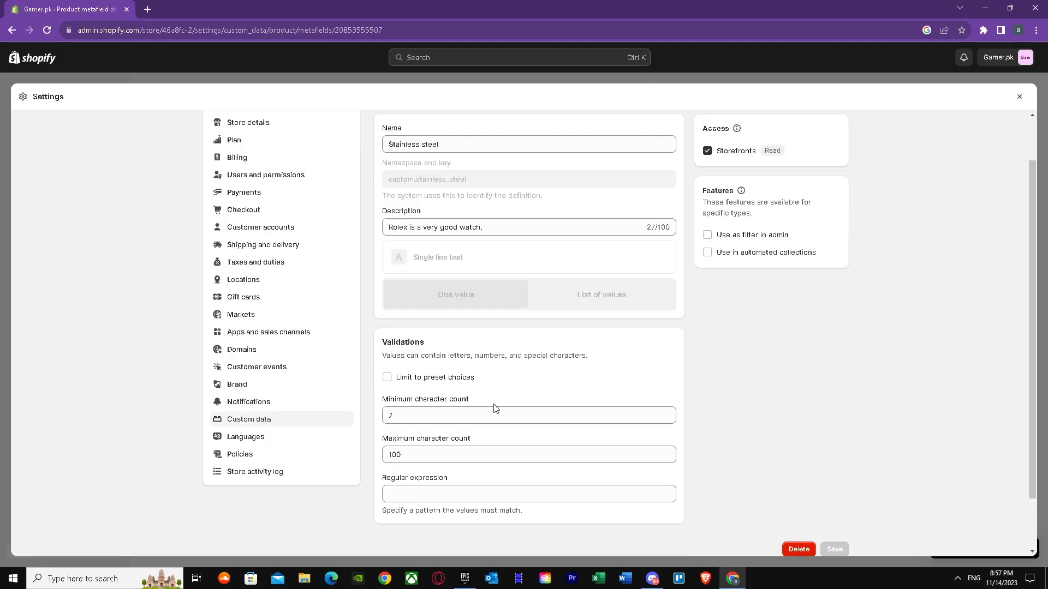
pyautogui.click(12, 30)
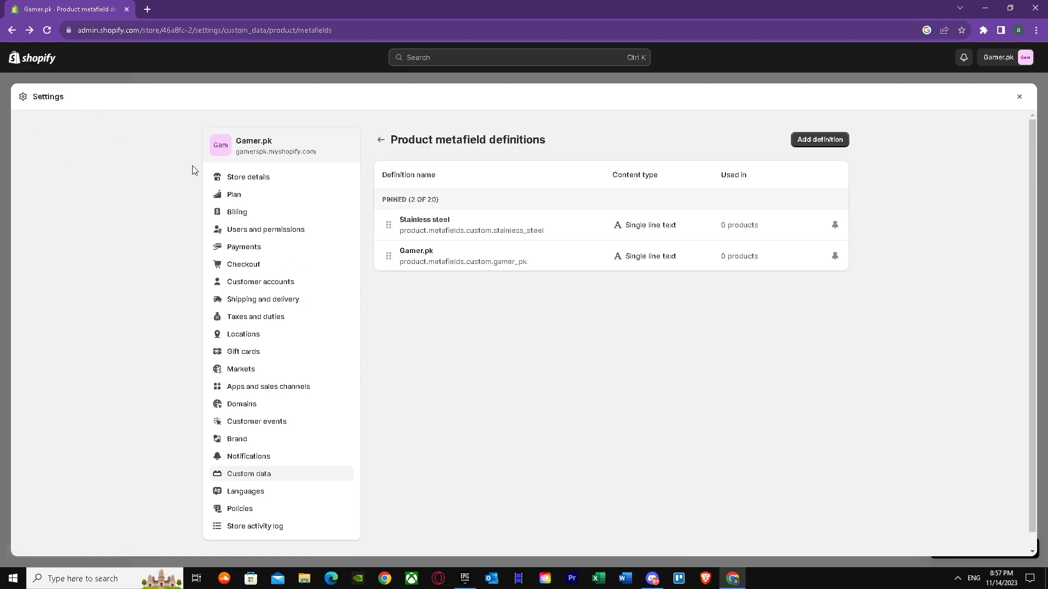
pyautogui.click(12, 30)
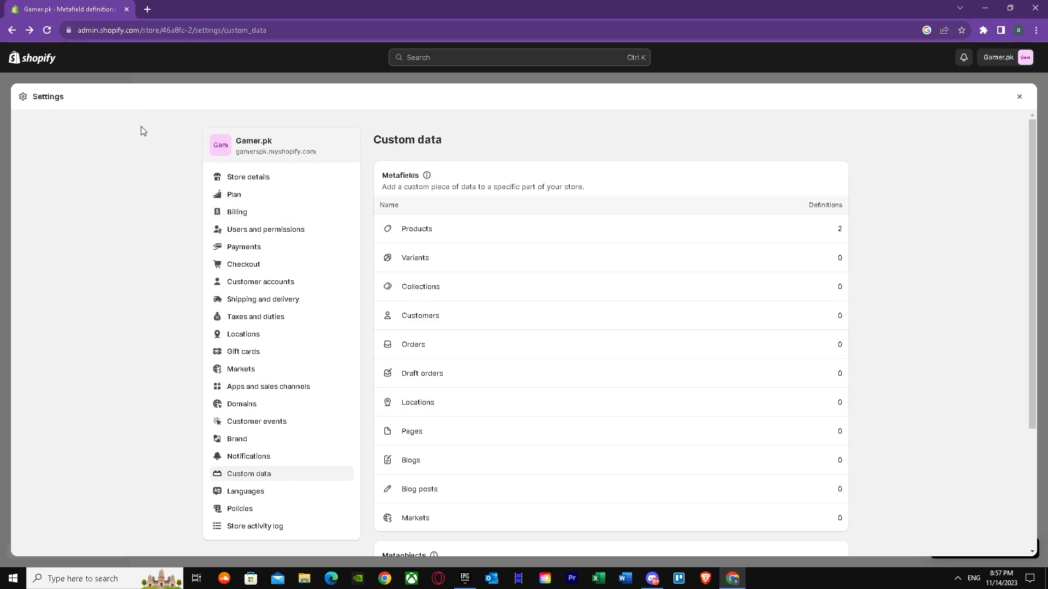
pyautogui.click(7, 33)
pyautogui.click(9, 34)
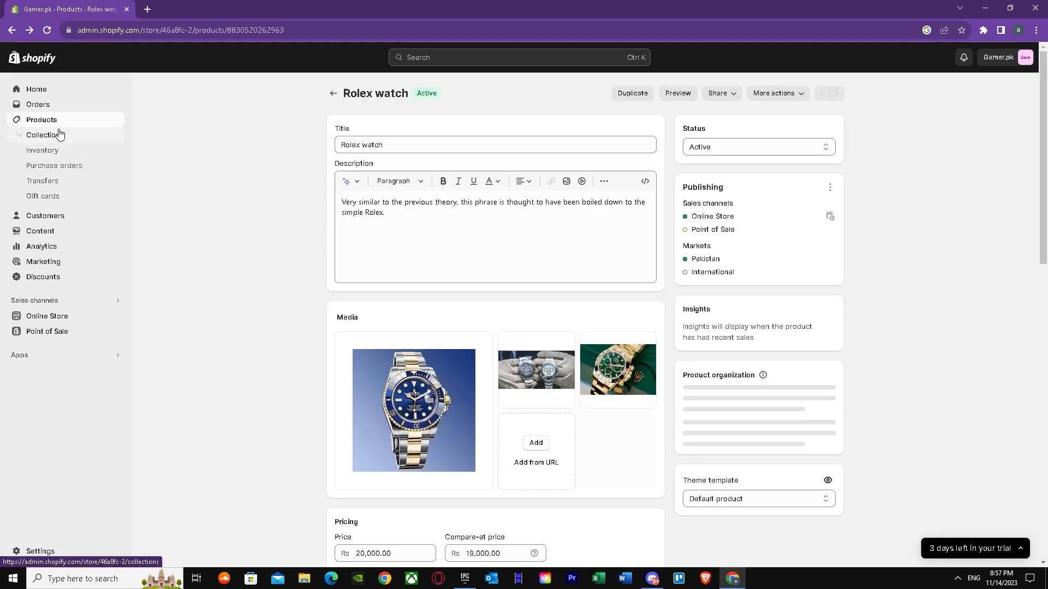
# Step: Inspect the Stainless steel entry in the Rolex watch's full metafields list and return to the product page
pyautogui.scroll(-10, 540, 293)
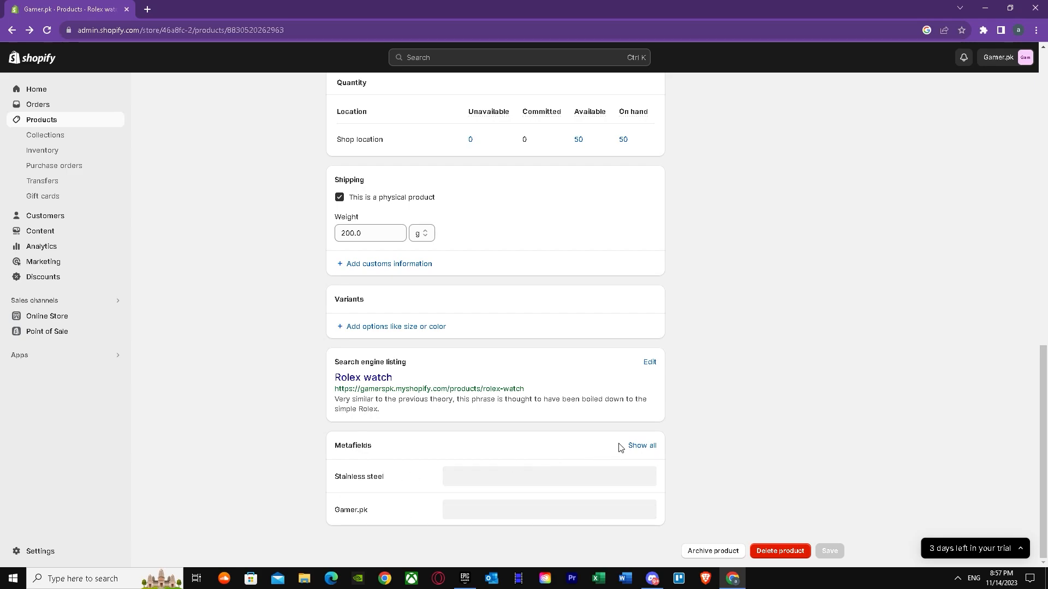
pyautogui.click(634, 447)
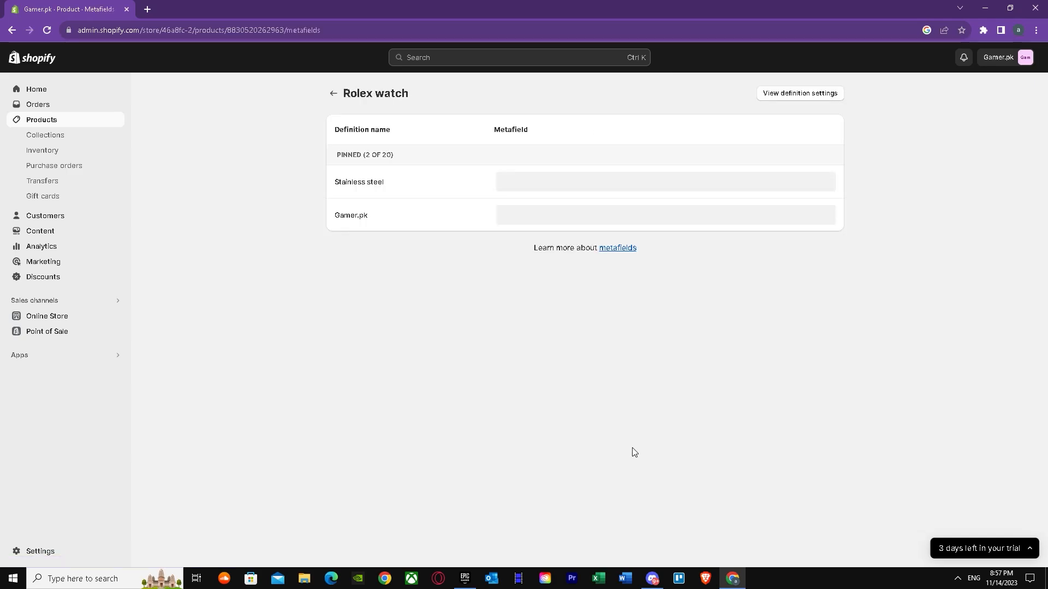
pyautogui.click(390, 182)
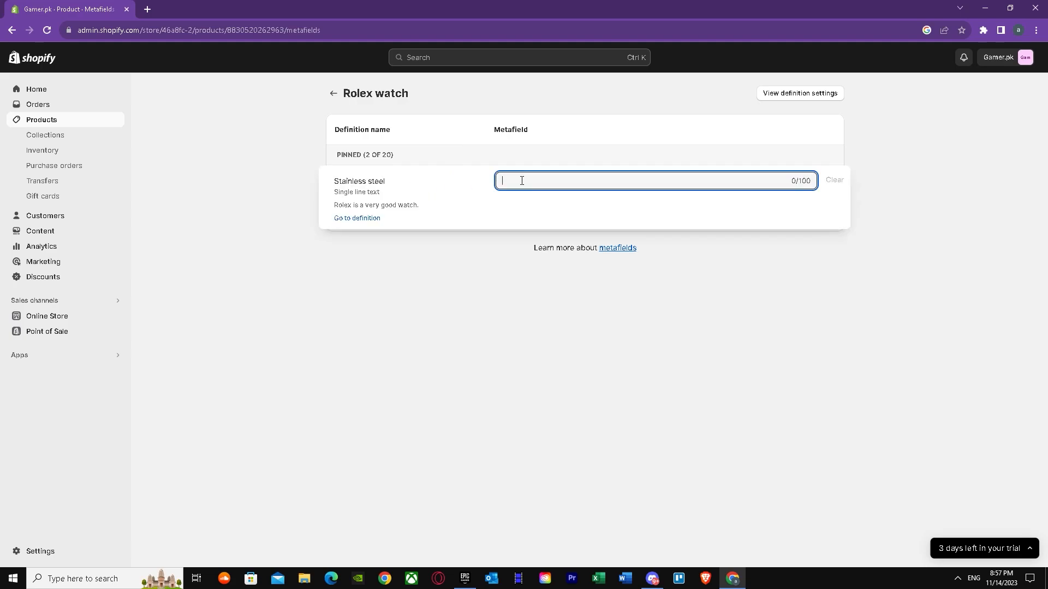
pyautogui.moveTo(586, 270); pyautogui.dragTo(590, 269)
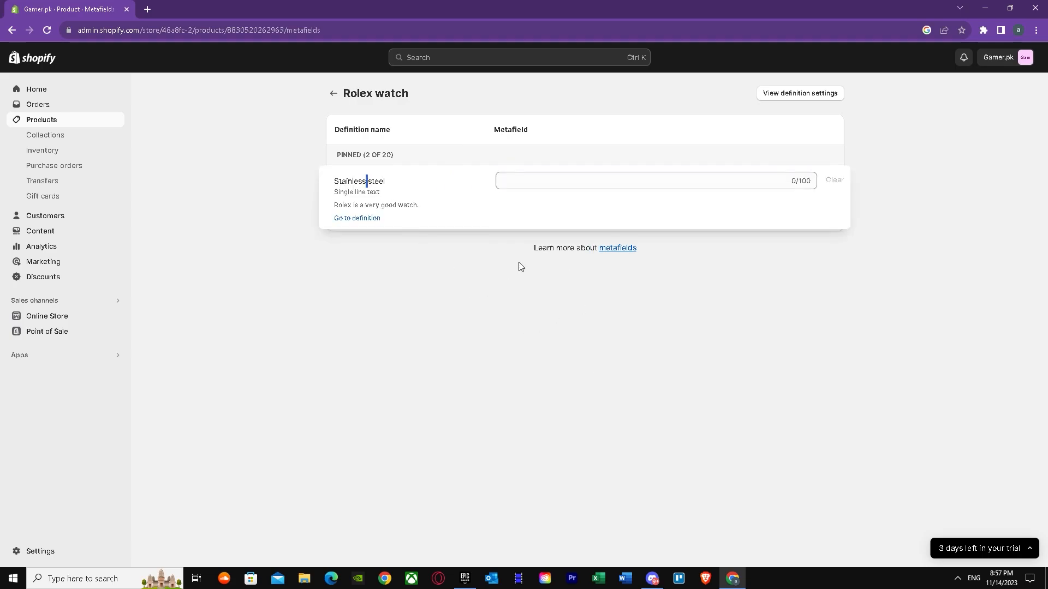
pyautogui.click(672, 183)
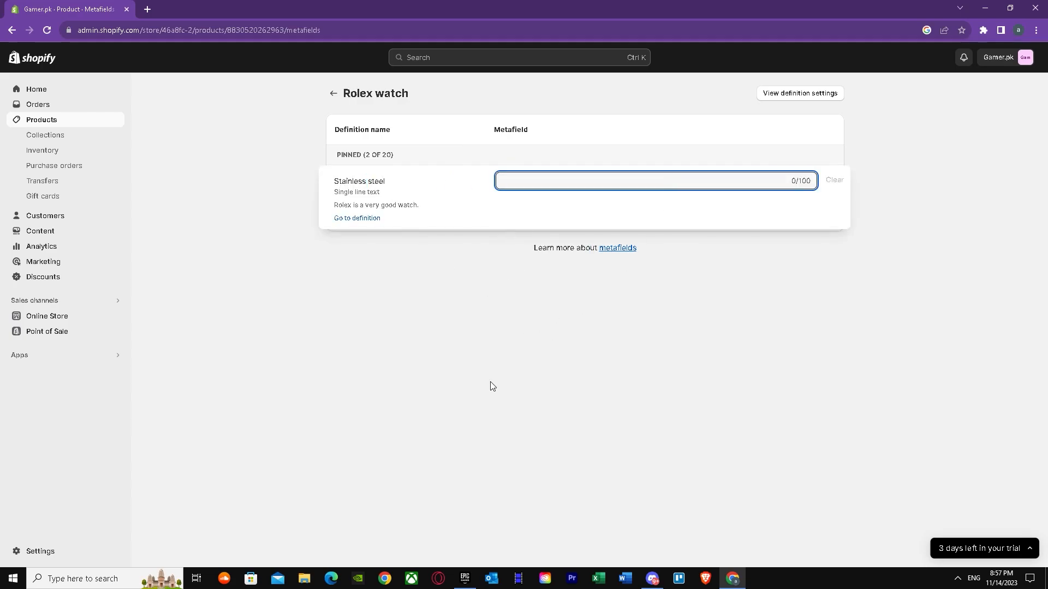
pyautogui.click(544, 189)
pyautogui.click(11, 30)
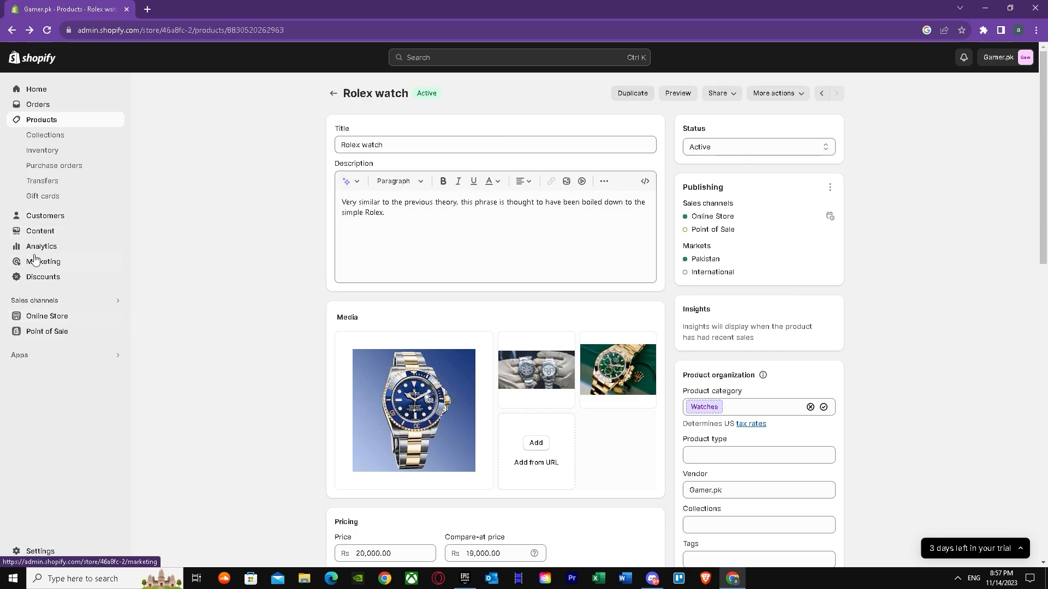
# Step: Open the online store's Dawn theme for customization and show the Rolex watch product page in the preview
pyautogui.click(60, 318)
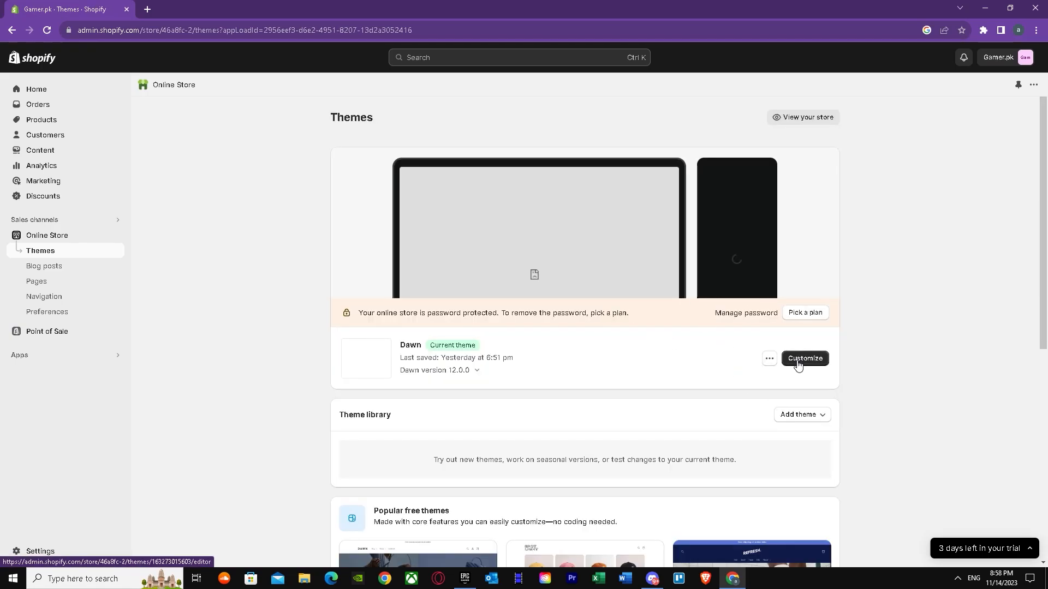
pyautogui.click(798, 365)
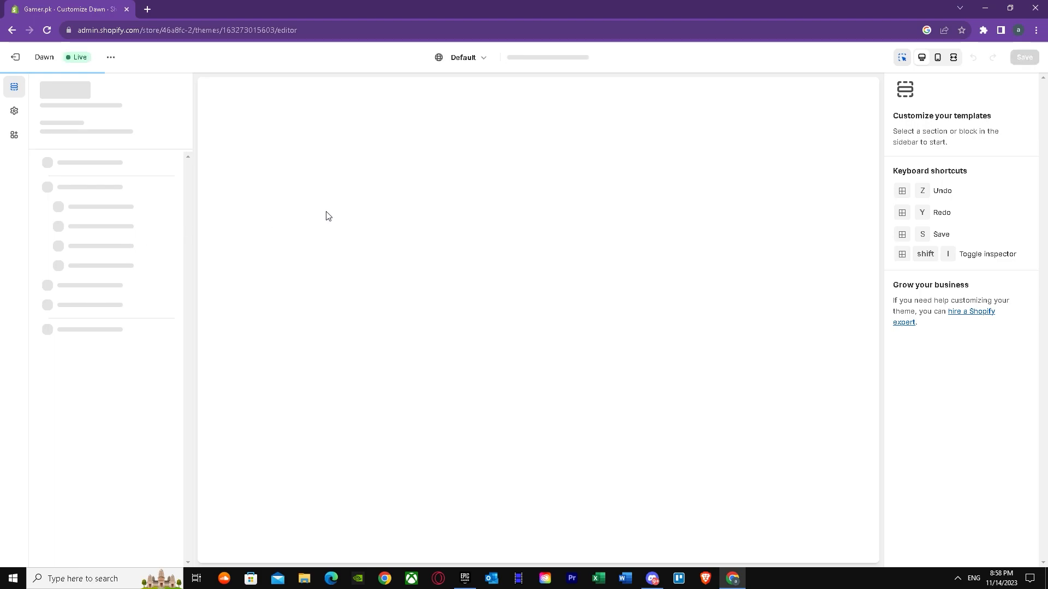
pyautogui.scroll(-8, 401, 297)
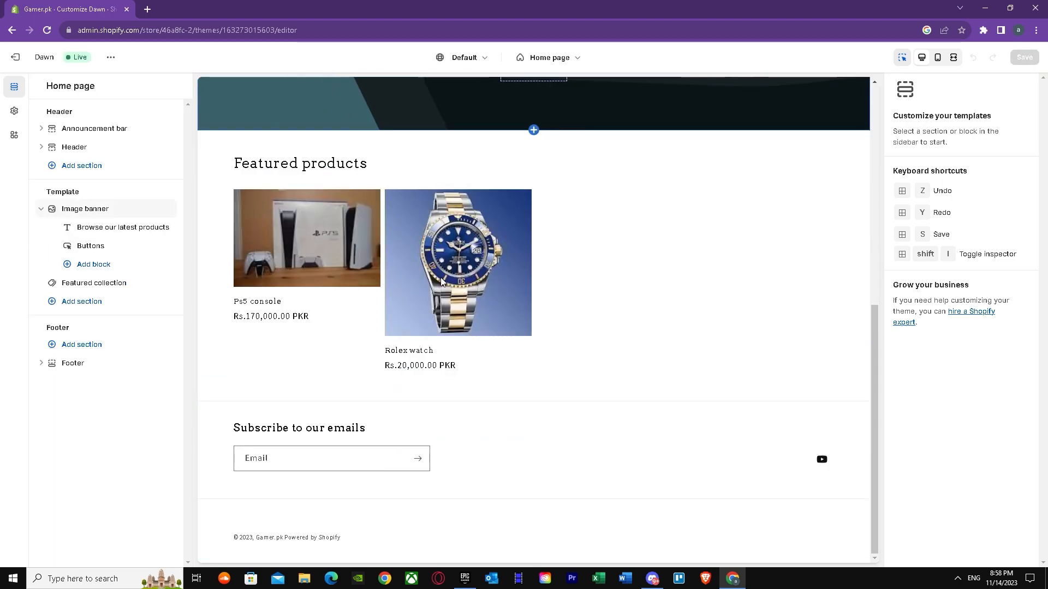
pyautogui.click(440, 281)
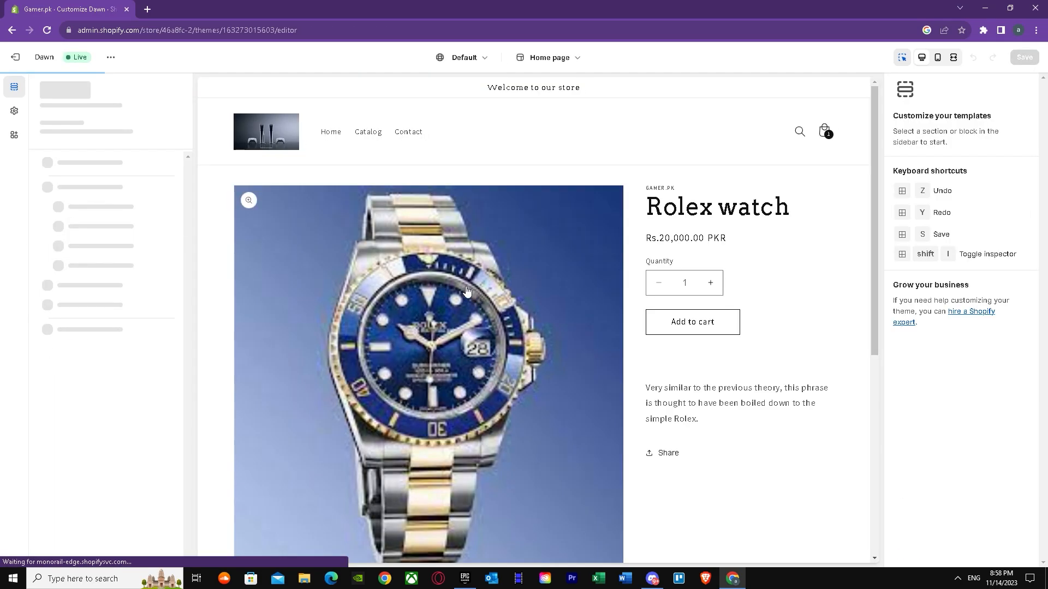
# Step: Examine the Rolex watch product page preview from its title and price through the description to the page footer
pyautogui.scroll(-4, 609, 322)
pyautogui.scroll(-2, 714, 406)
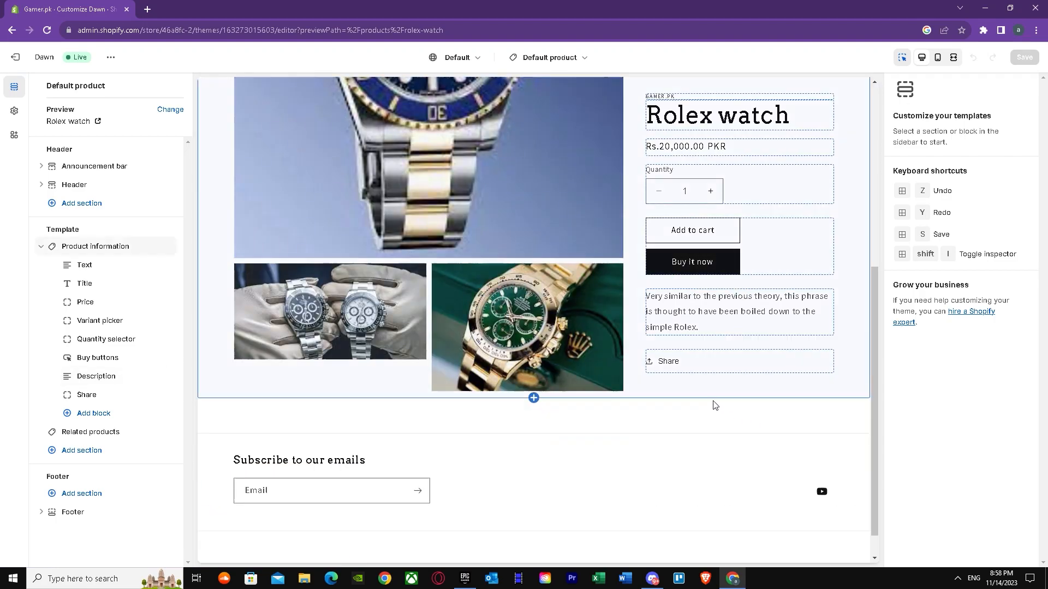
pyautogui.moveTo(873, 391); pyautogui.dragTo(861, 276)
pyautogui.scroll(2, 803, 294)
pyautogui.scroll(-2, 748, 489)
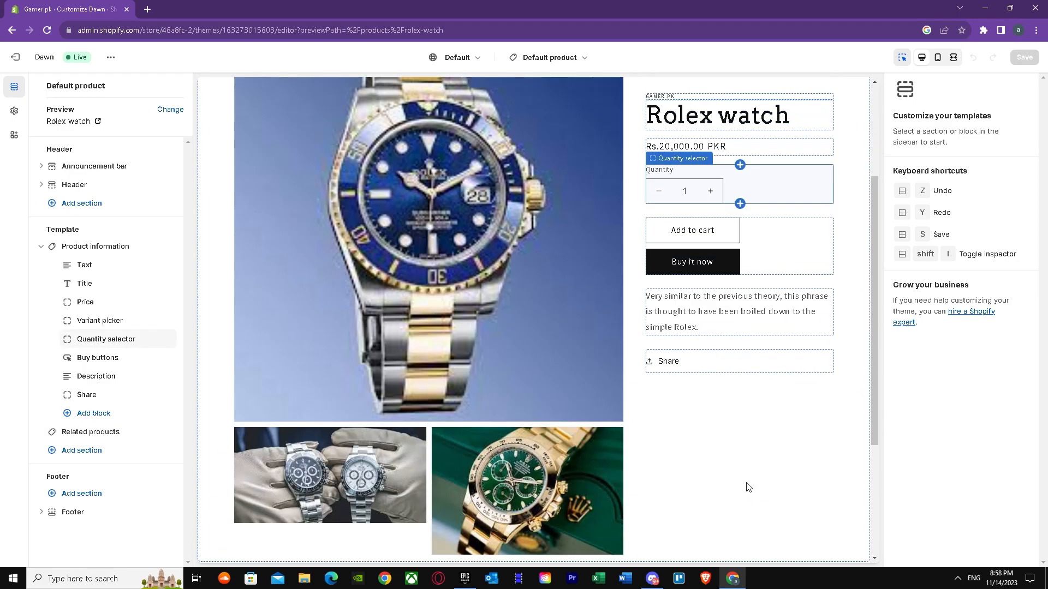
pyautogui.scroll(-1, 721, 349)
pyautogui.scroll(1, 714, 322)
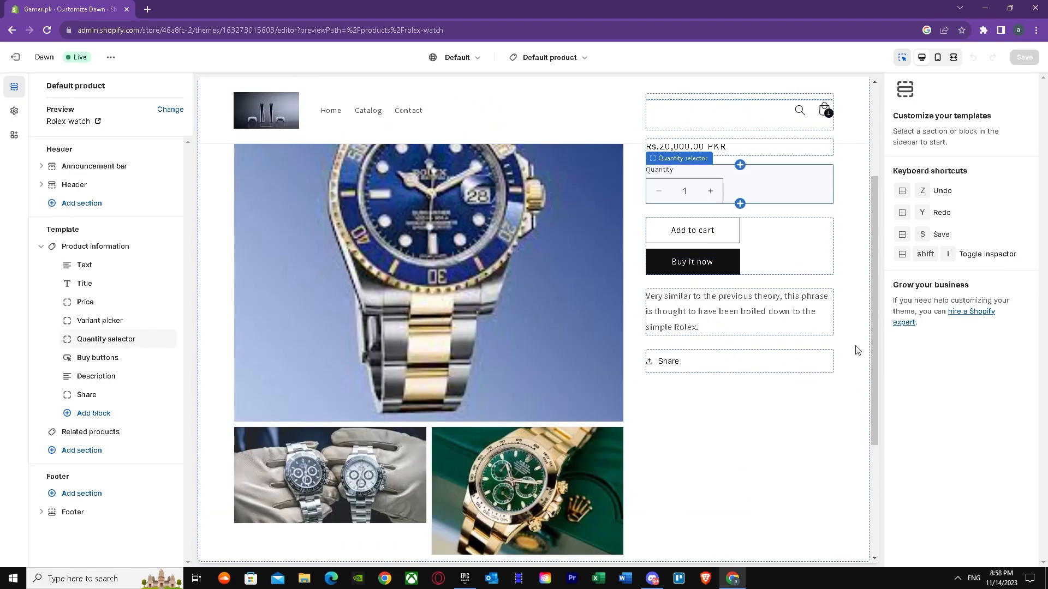
pyautogui.scroll(2, 875, 345)
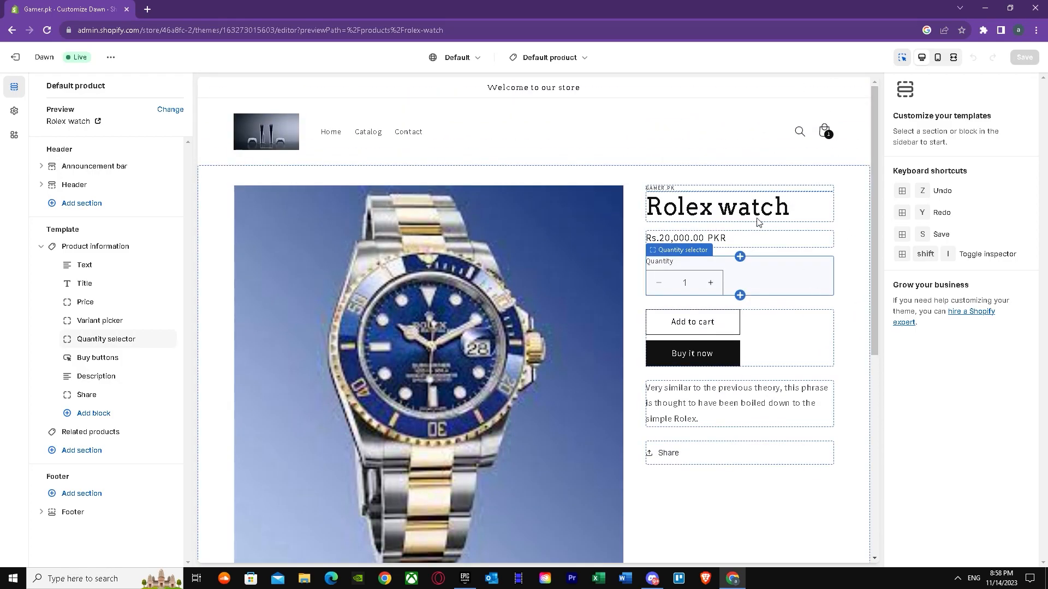
# Step: Look through the available page templates, keep the default product template, and select its Product information section
pyautogui.click(549, 58)
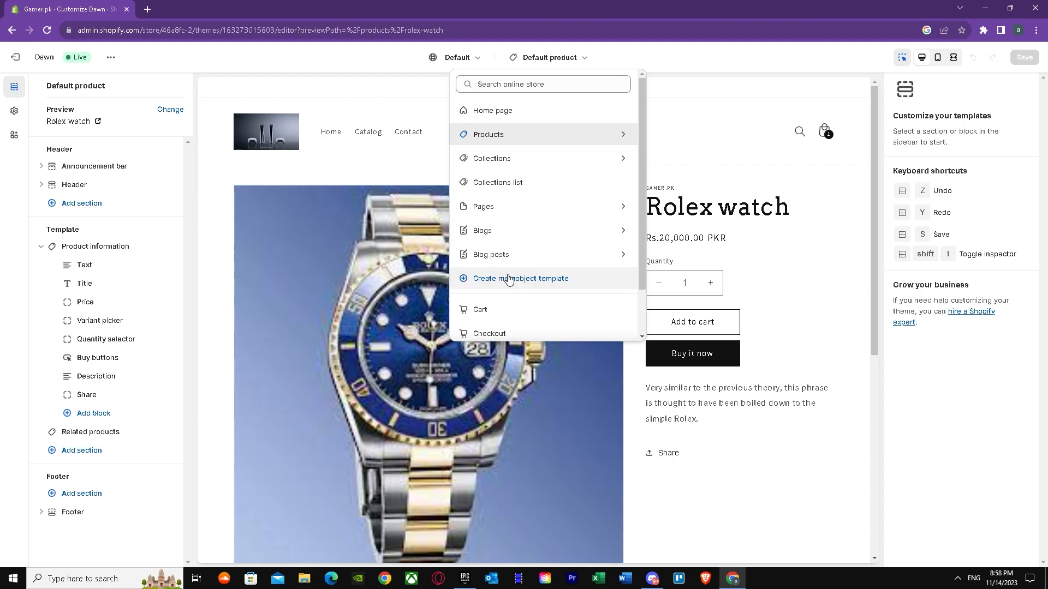
pyautogui.scroll(-1, 508, 278)
pyautogui.scroll(1, 524, 278)
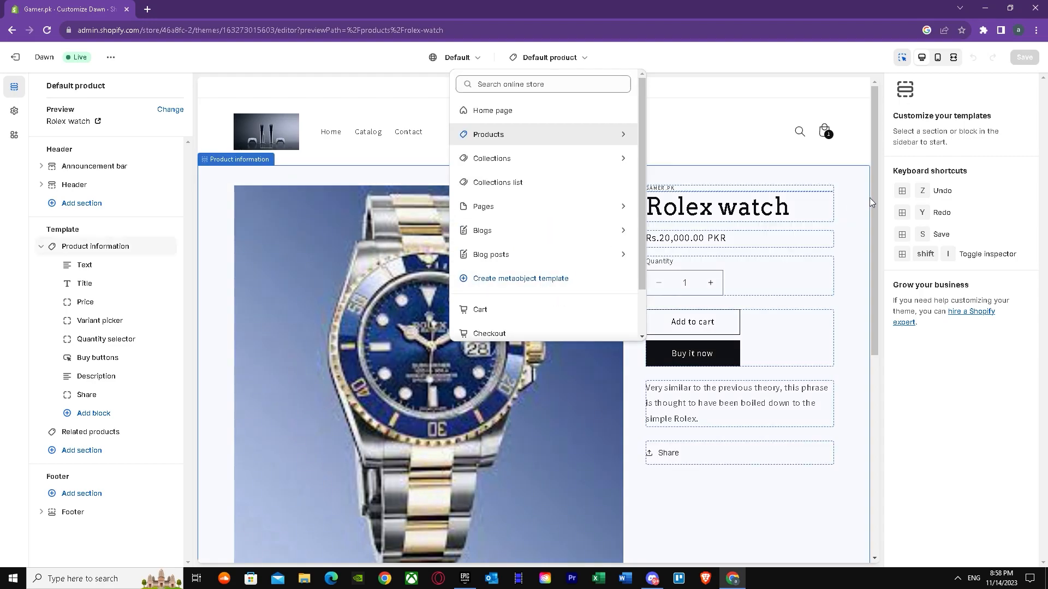
pyautogui.scroll(-1, 876, 205)
pyautogui.click(700, 503)
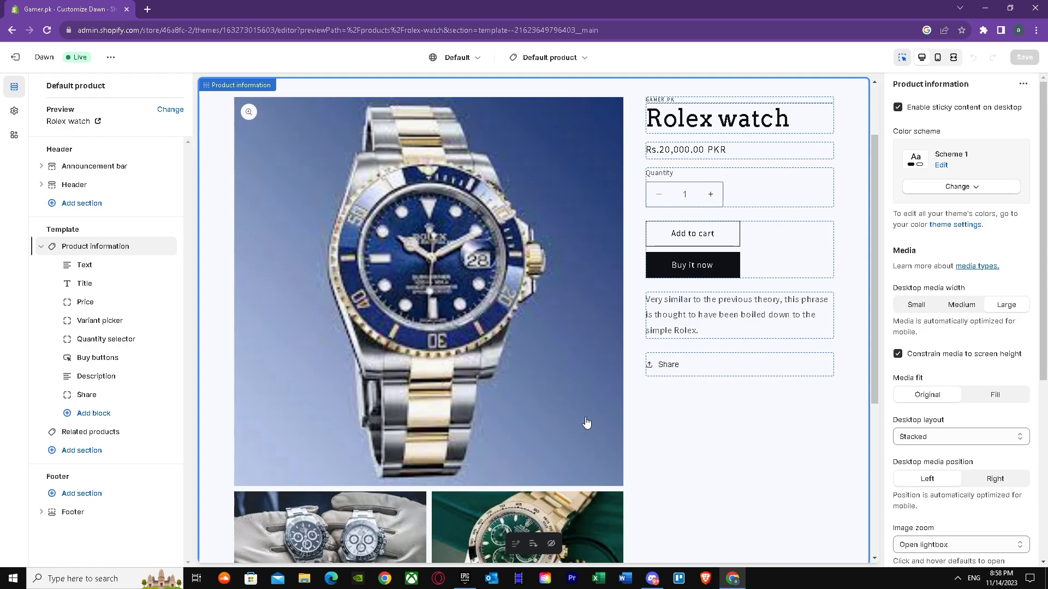
# Step: Review the Dawn theme settings categories and return to the product template's sections
pyautogui.click(15, 111)
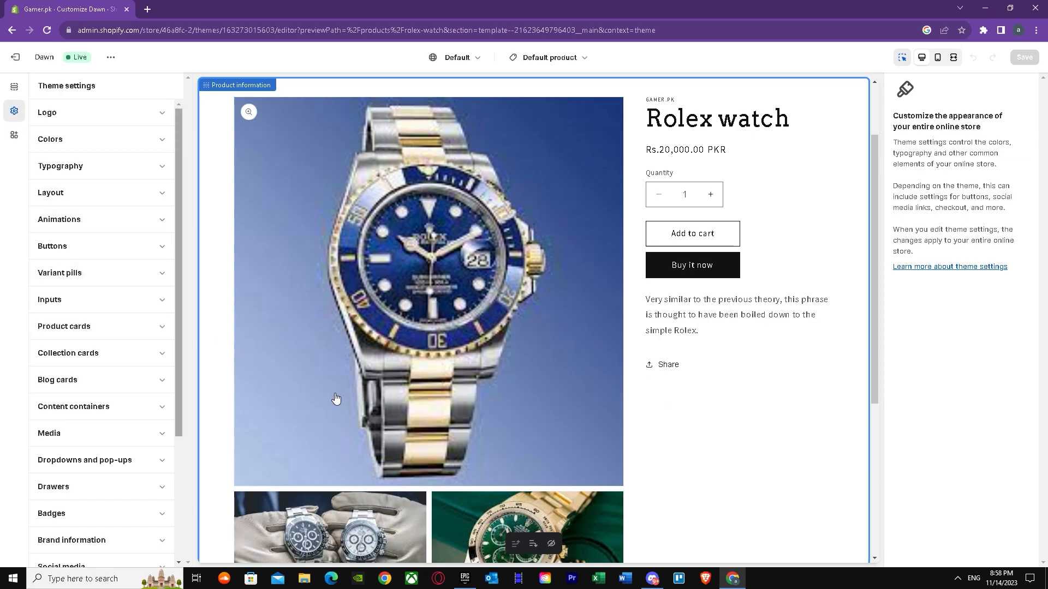
pyautogui.scroll(-2, 138, 393)
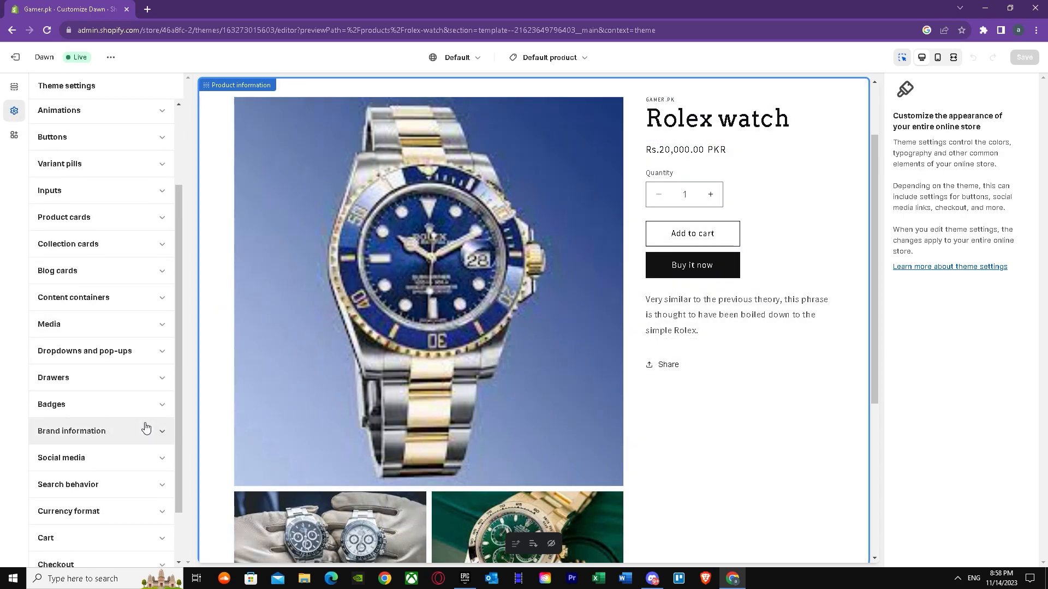
pyautogui.scroll(-2, 182, 295)
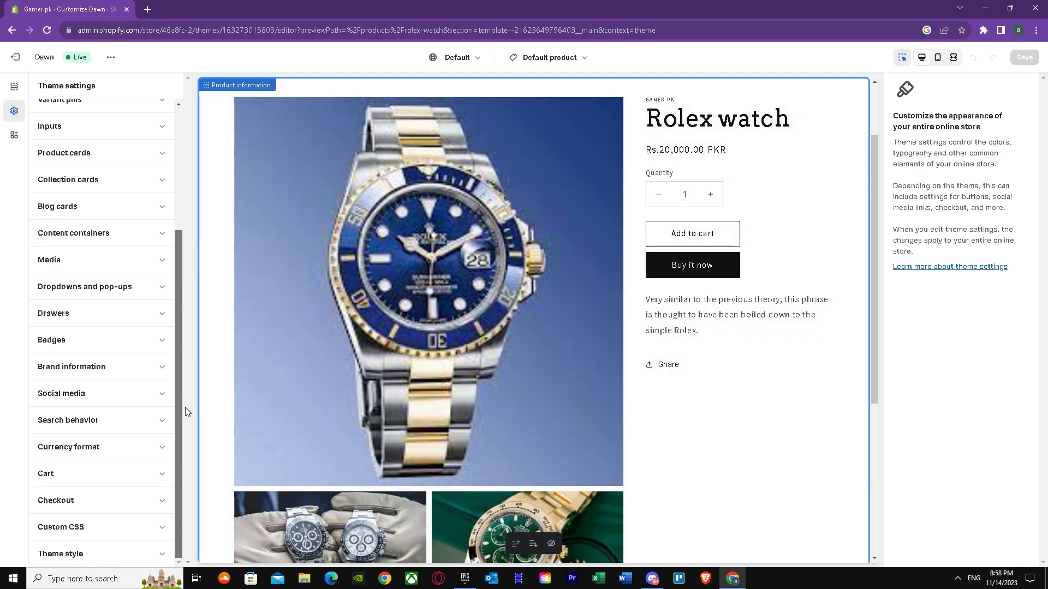
pyautogui.scroll(3, 185, 408)
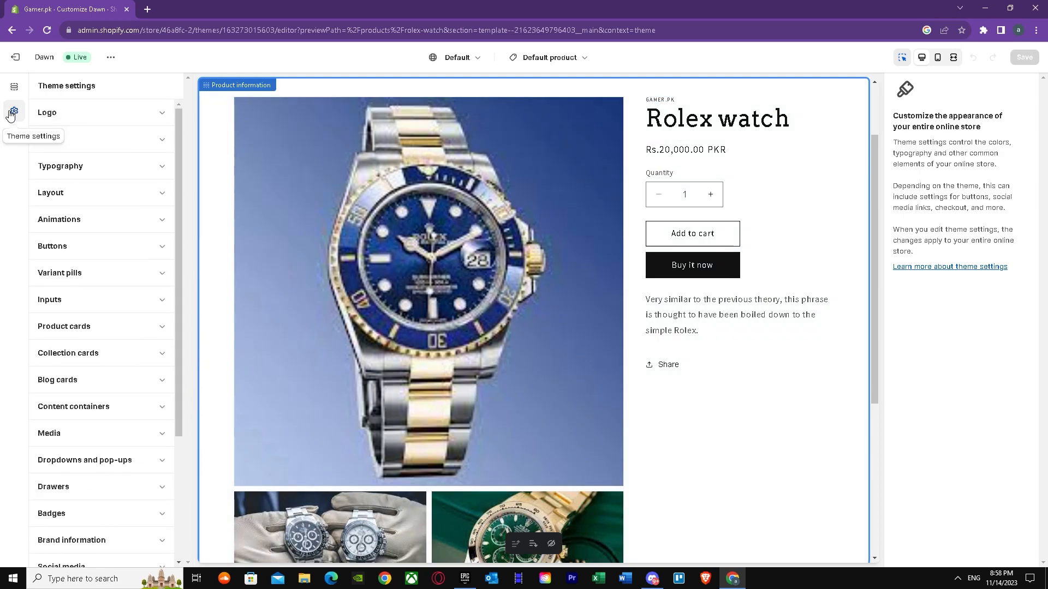
pyautogui.click(13, 87)
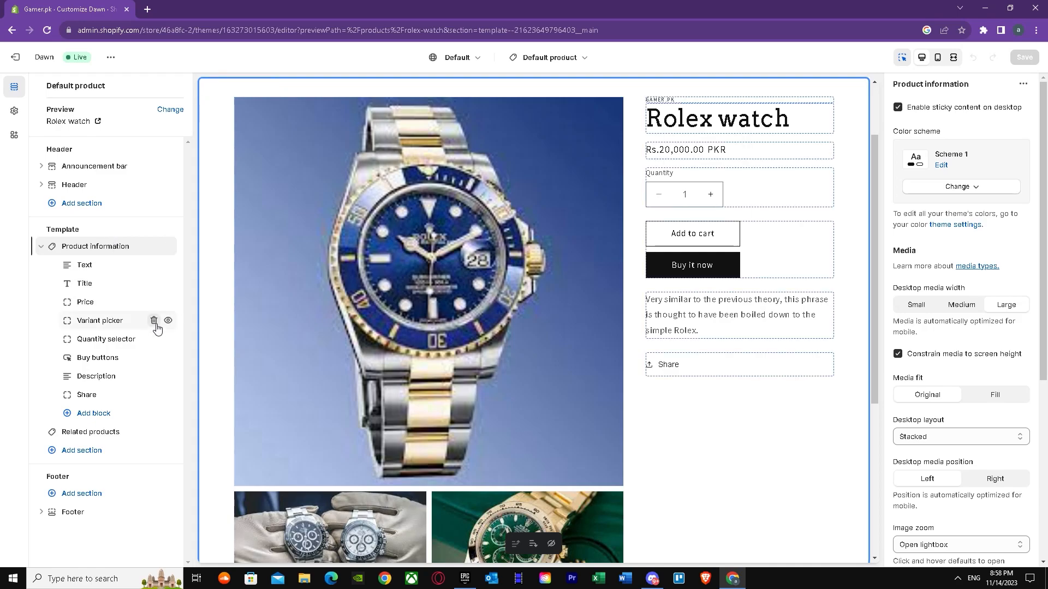
# Step: Try moving the Buy buttons block below the description, and move it back above it
pyautogui.scroll(-4, 649, 328)
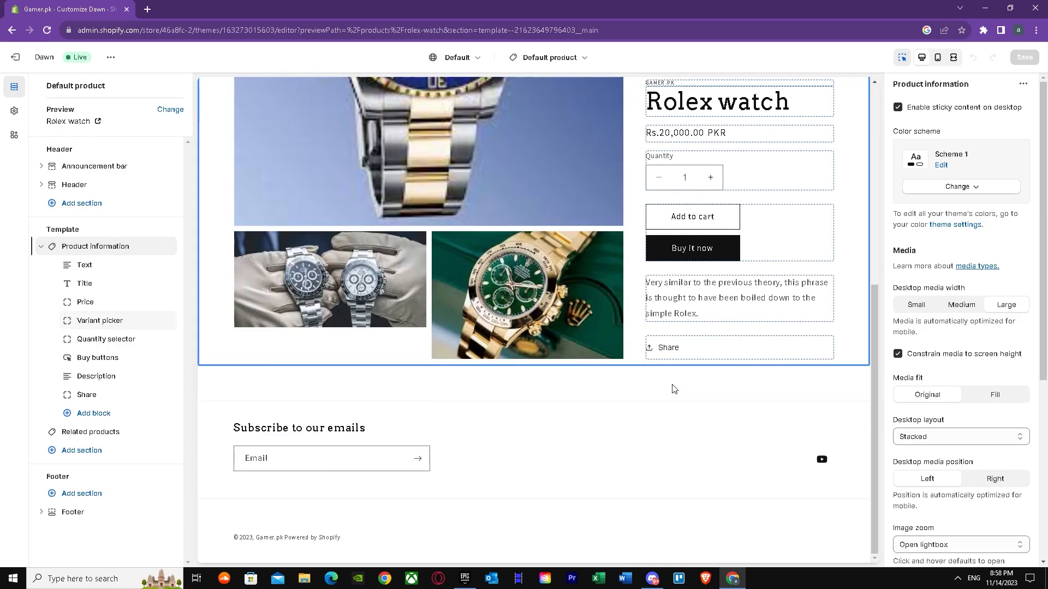
pyautogui.moveTo(875, 434); pyautogui.dragTo(871, 172)
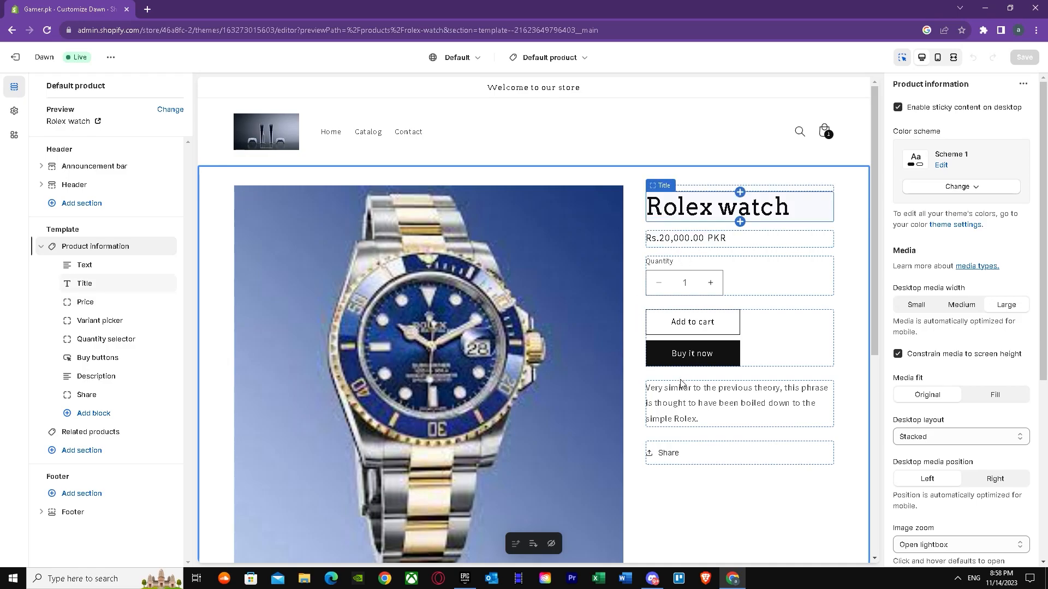
pyautogui.click(771, 334)
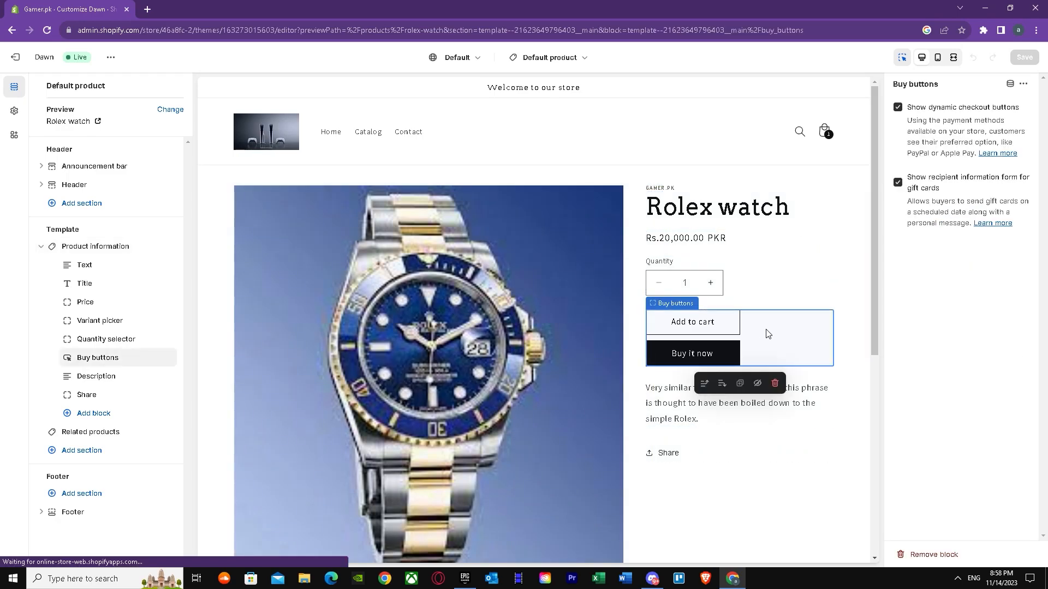
pyautogui.click(723, 384)
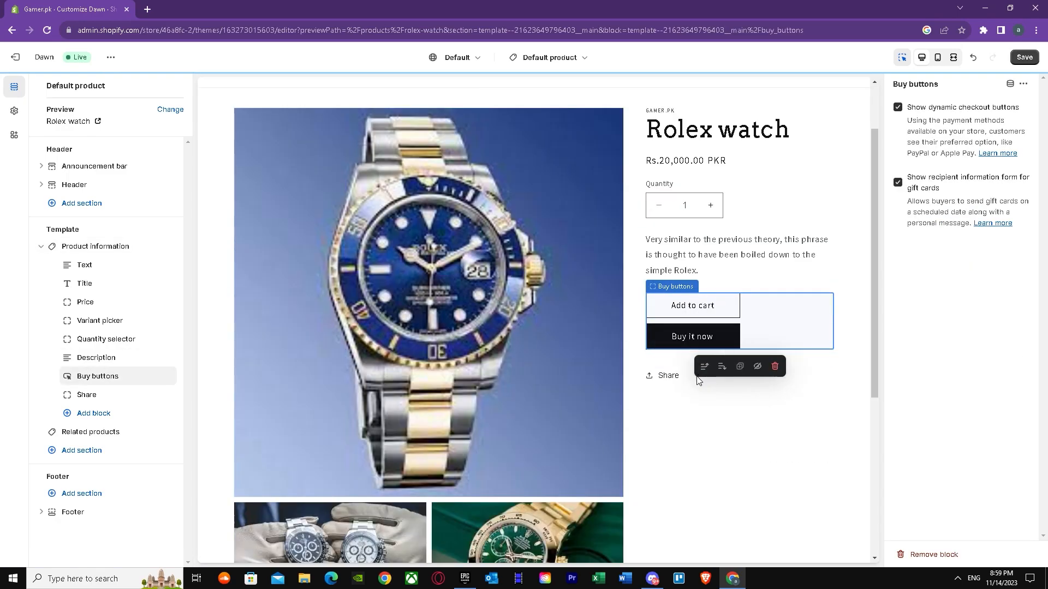
pyautogui.click(704, 369)
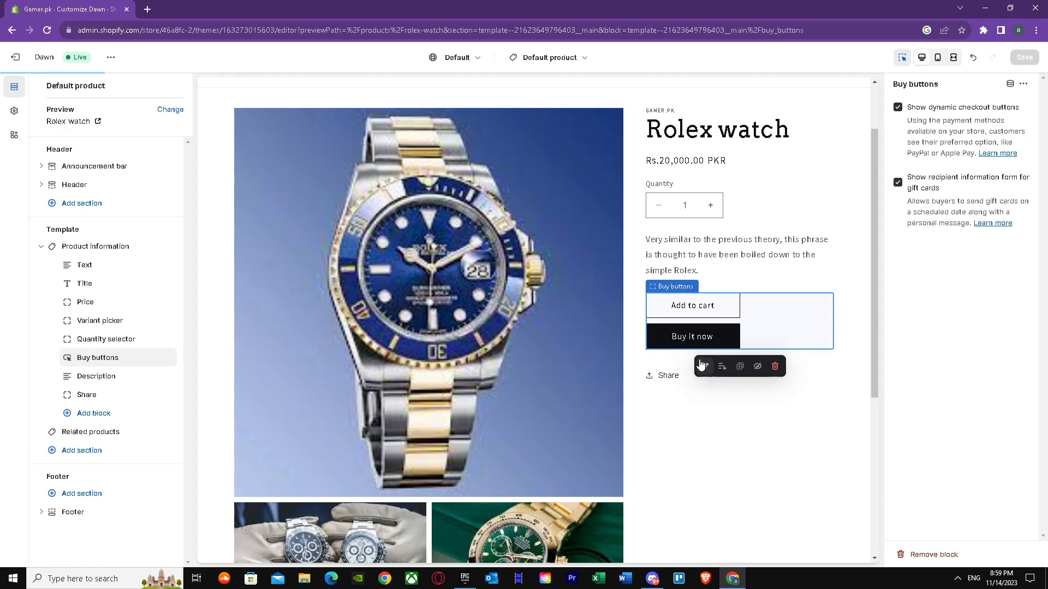
# Step: Inspect the Quantity selector and Price blocks of the Rolex watch page for customizable settings
pyautogui.click(737, 207)
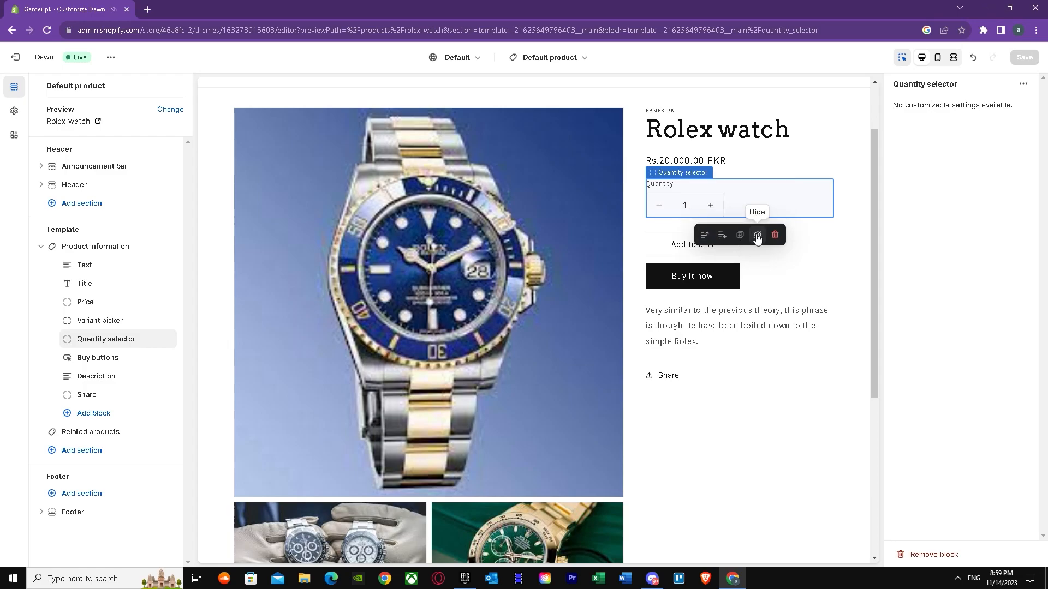
pyautogui.click(730, 160)
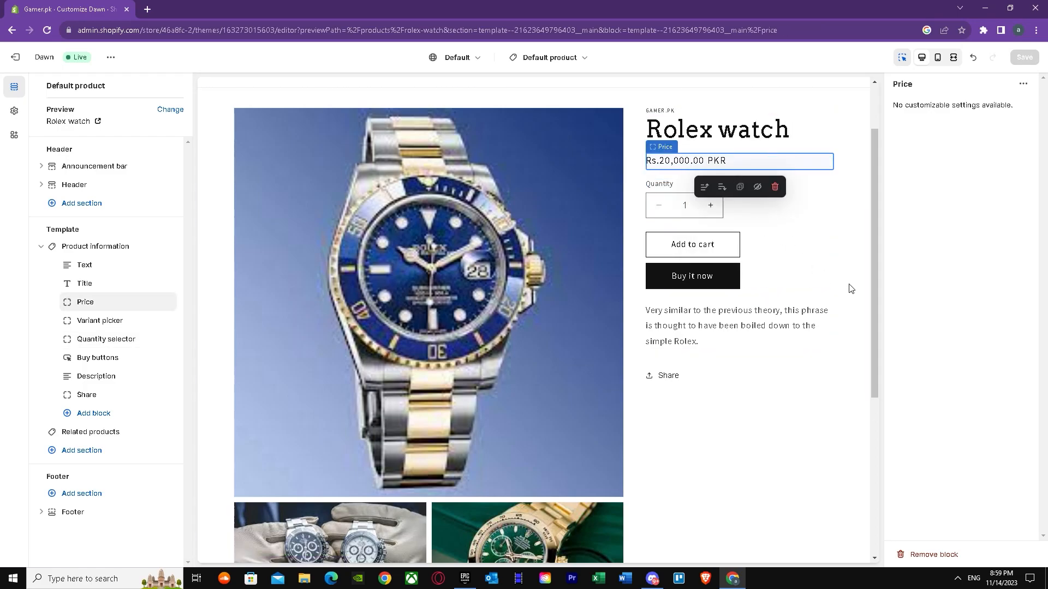
pyautogui.moveTo(875, 267); pyautogui.dragTo(857, 447)
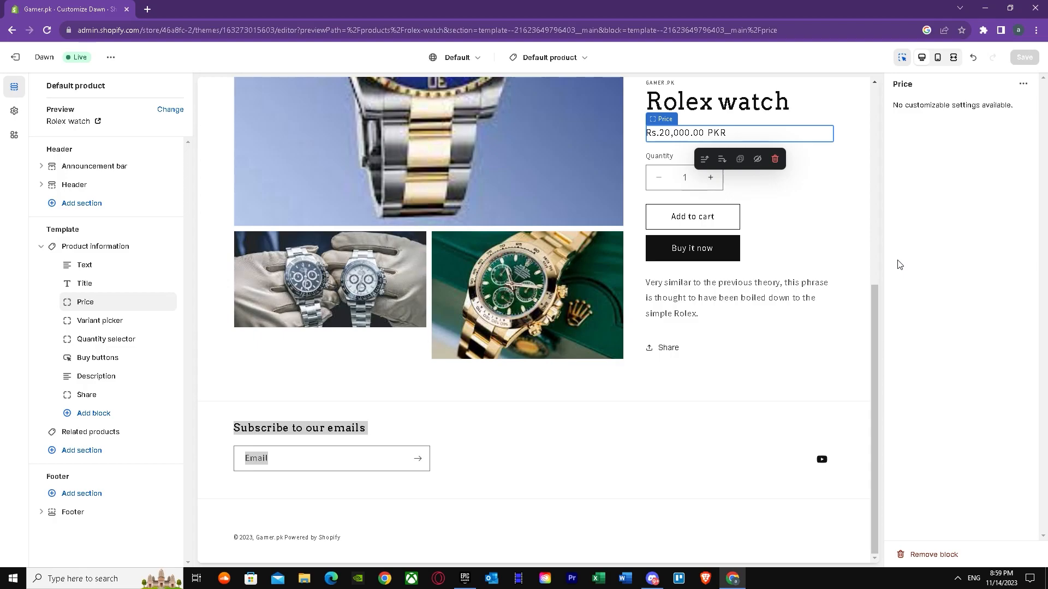
pyautogui.moveTo(878, 344); pyautogui.dragTo(812, 117)
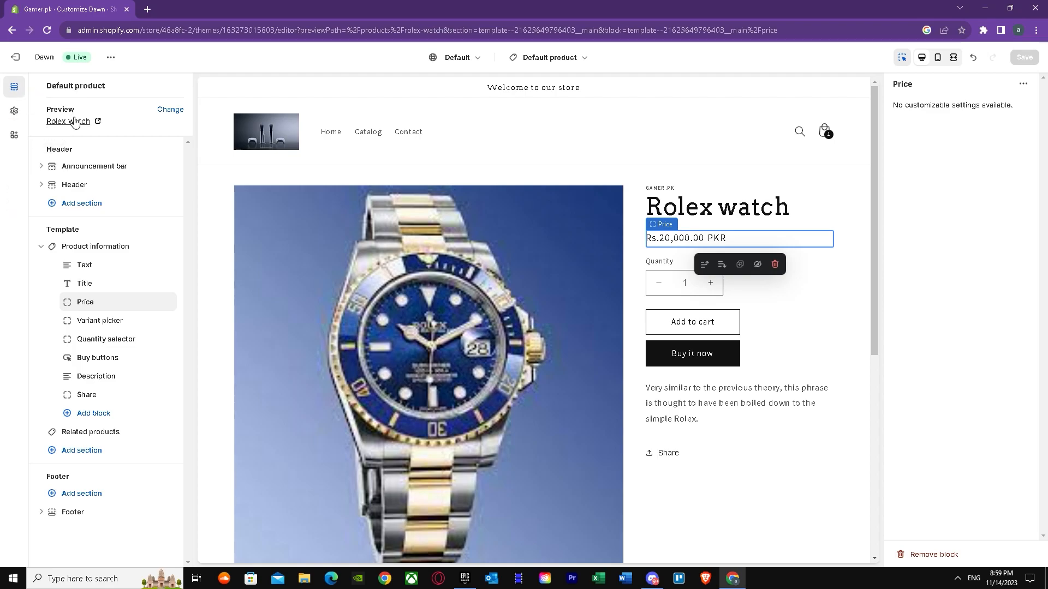
# Step: Switch the default product template's preview to the Ps5 console and look over its page
pyautogui.click(170, 110)
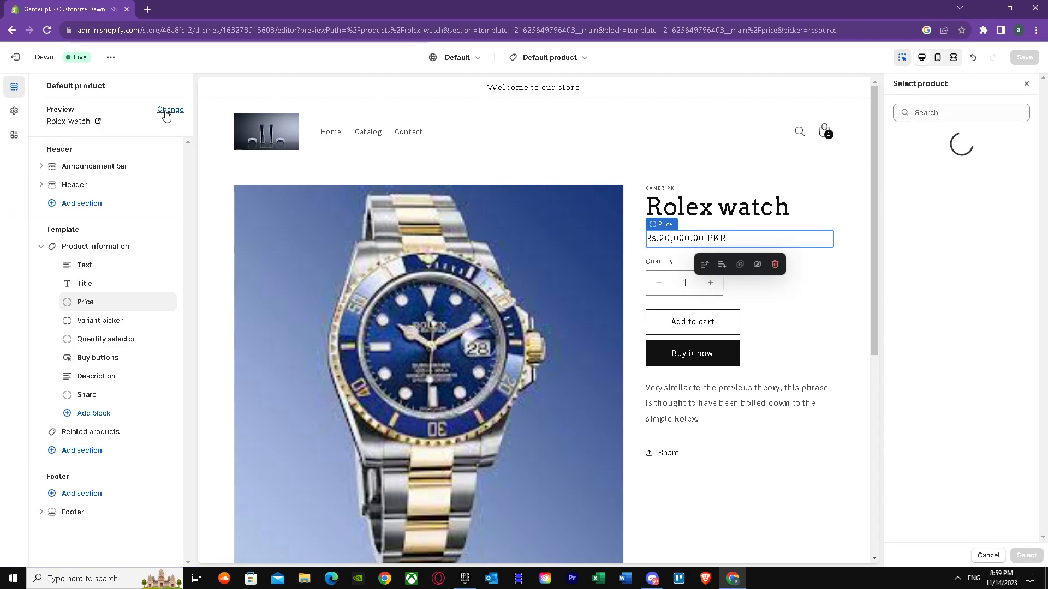
pyautogui.click(945, 138)
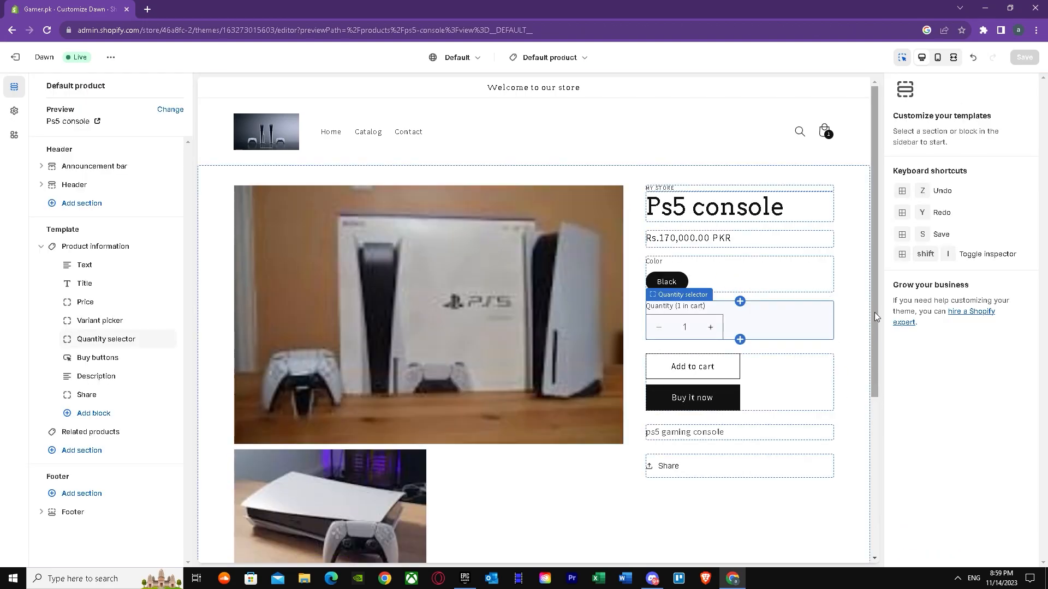
pyautogui.scroll(-3, 872, 413)
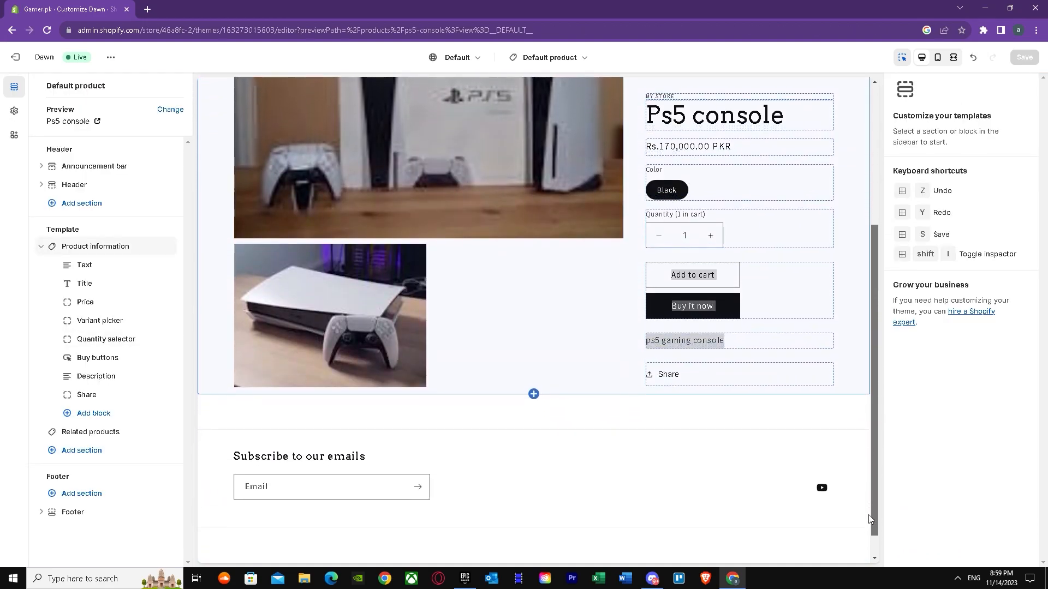
pyautogui.click(702, 480)
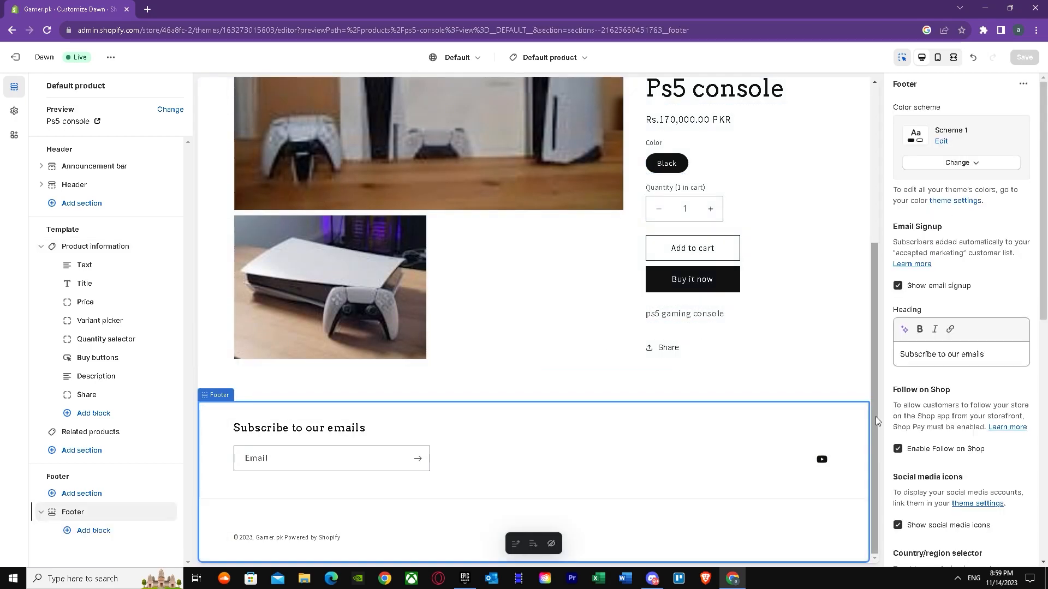
pyautogui.scroll(1, 869, 359)
pyautogui.moveTo(869, 359); pyautogui.dragTo(870, 179)
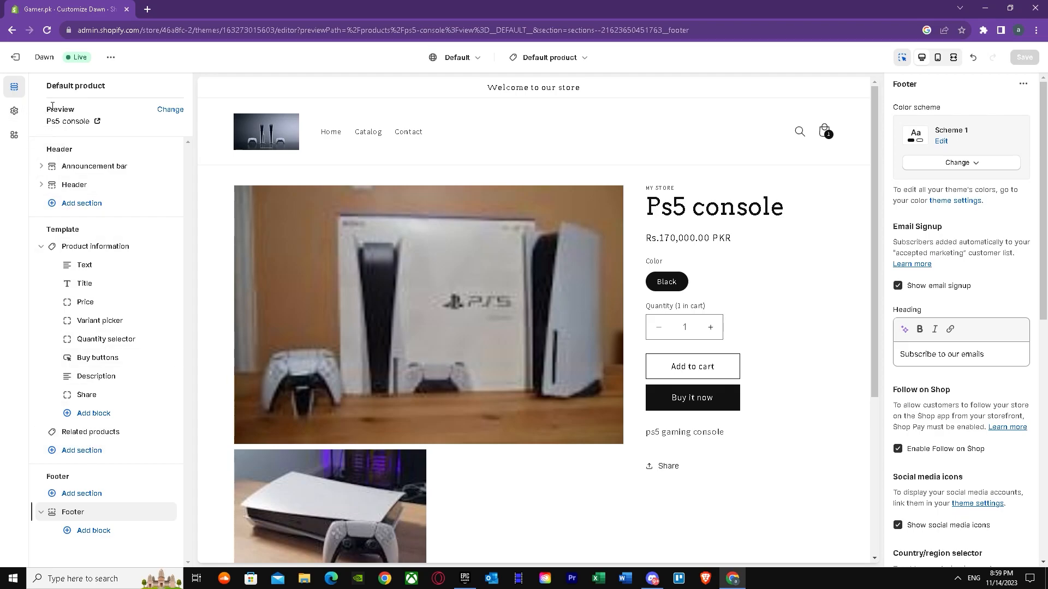
# Step: Leave the theme editor and open the Ps5 console product in the store admin
pyautogui.click(15, 57)
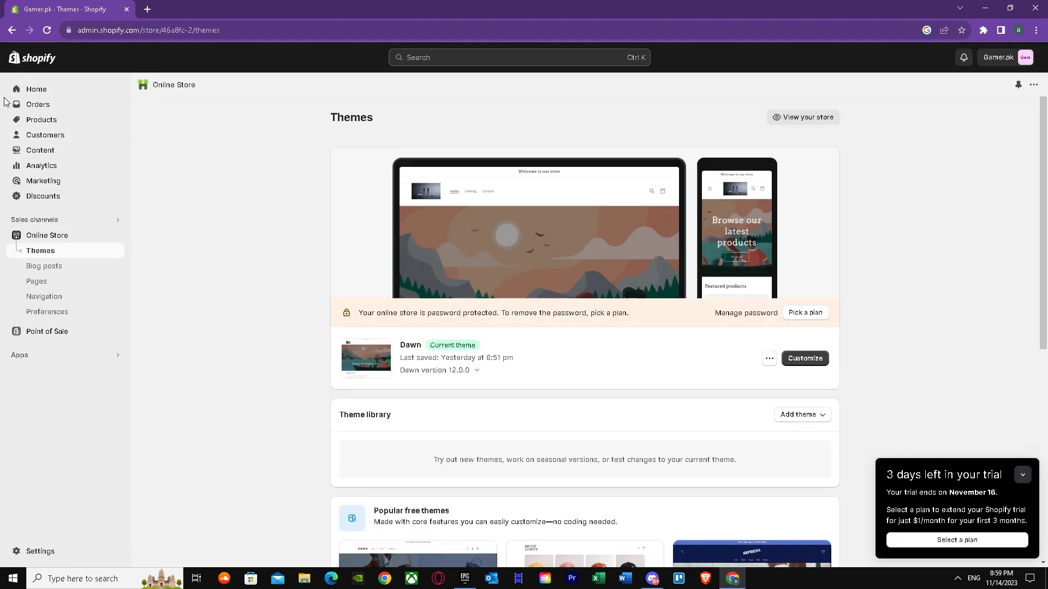
pyautogui.click(31, 90)
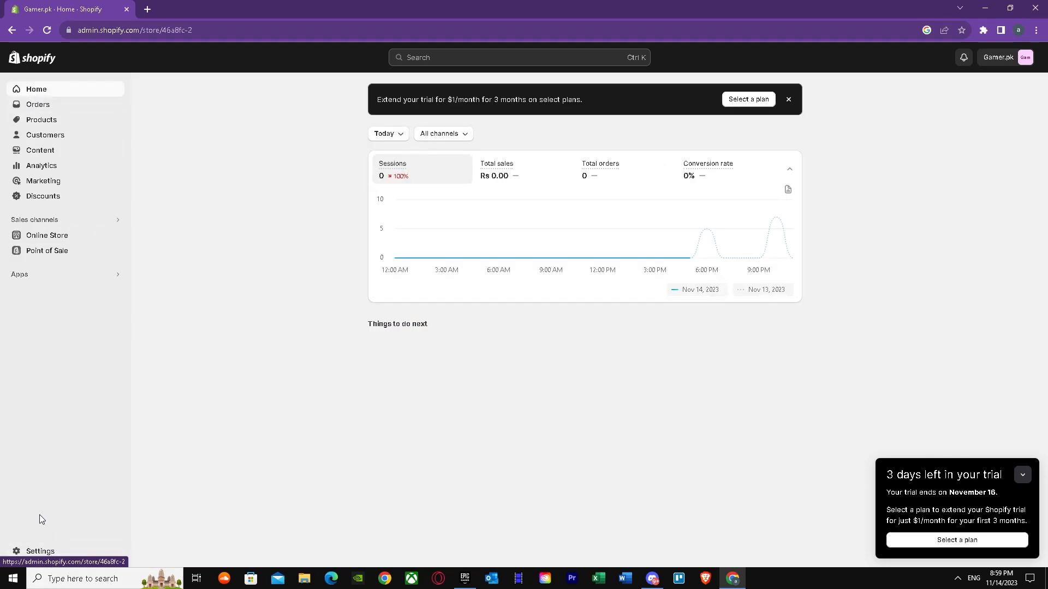
pyautogui.click(50, 119)
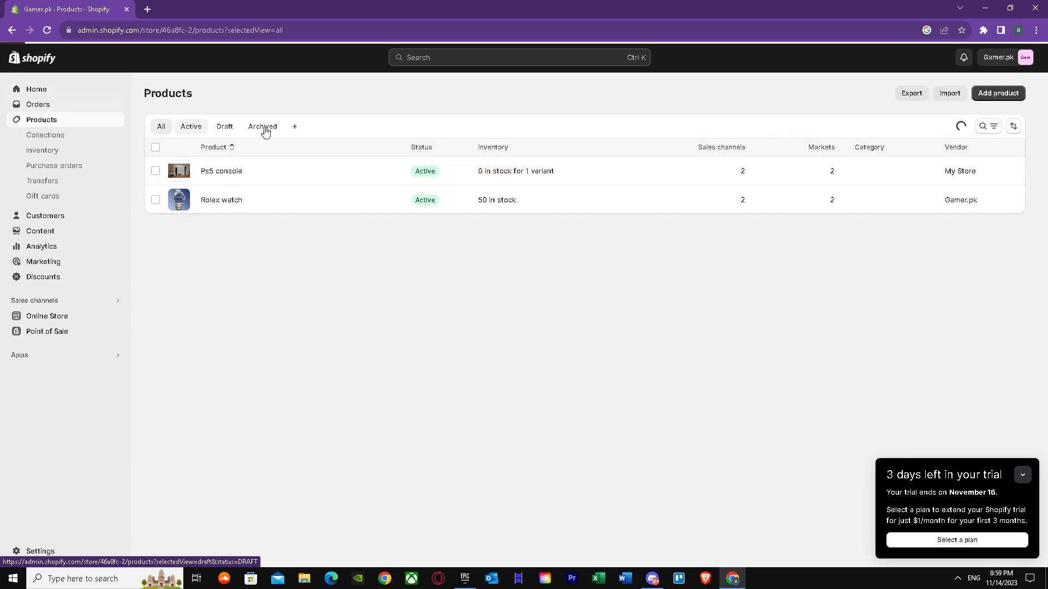
pyautogui.click(303, 180)
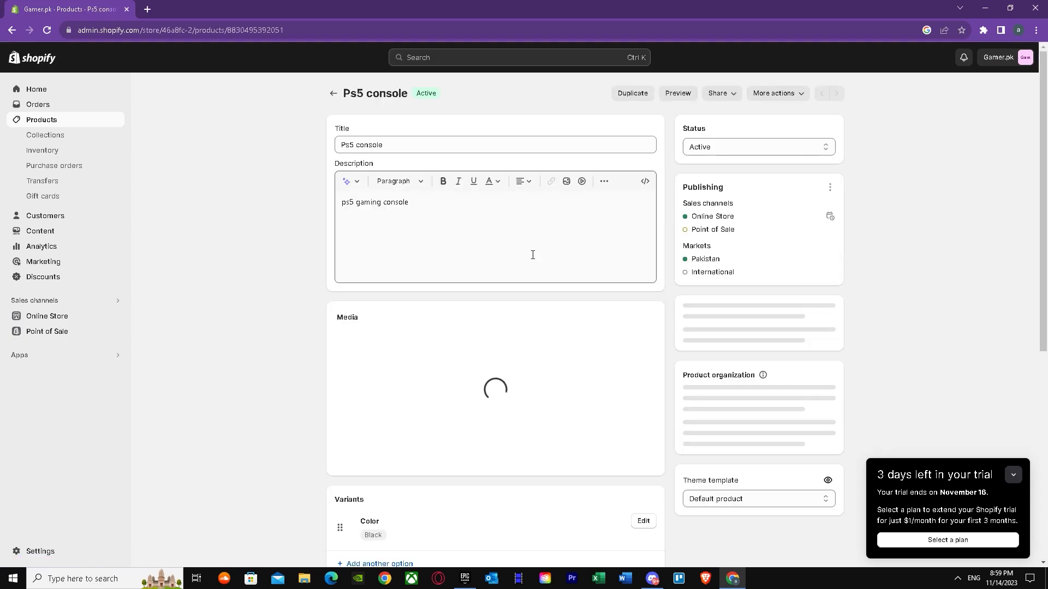
# Step: Show all metafields of the Ps5 console product and open the definition of the Stainless steel metafield
pyautogui.scroll(-7, 580, 273)
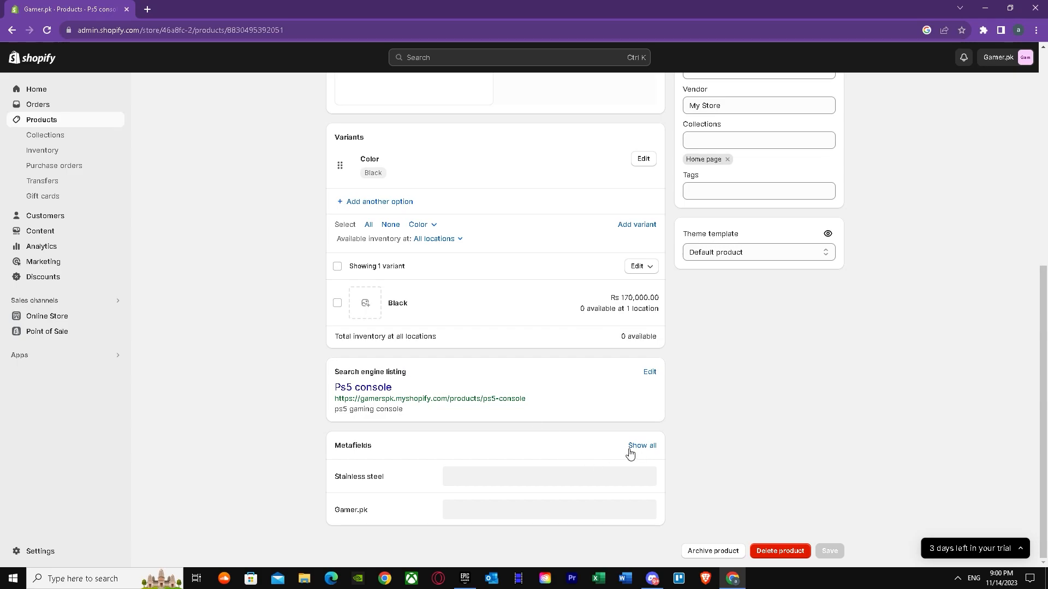
pyautogui.click(645, 448)
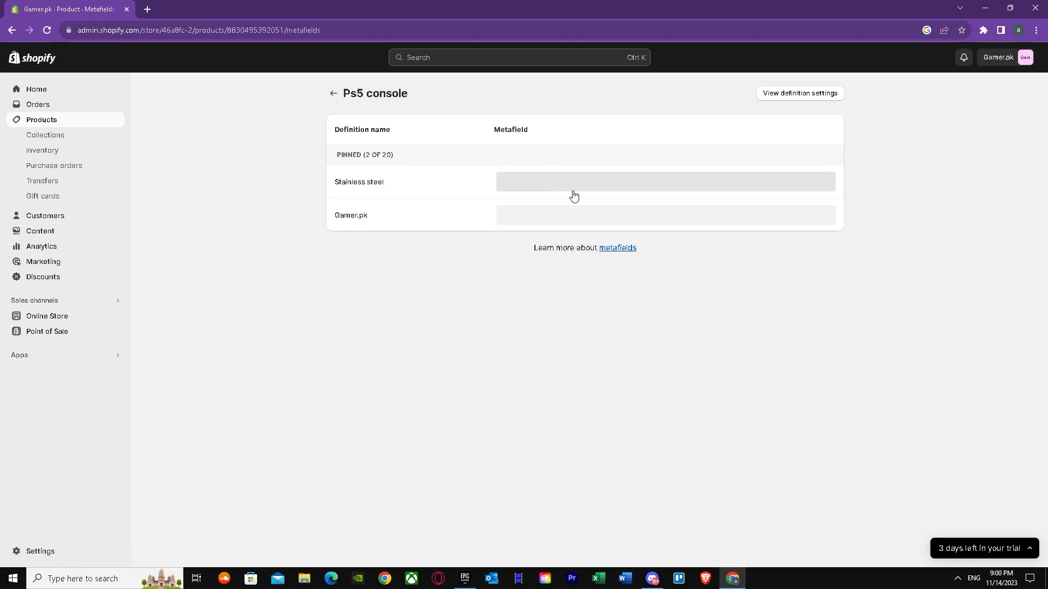
pyautogui.rightClick(424, 179)
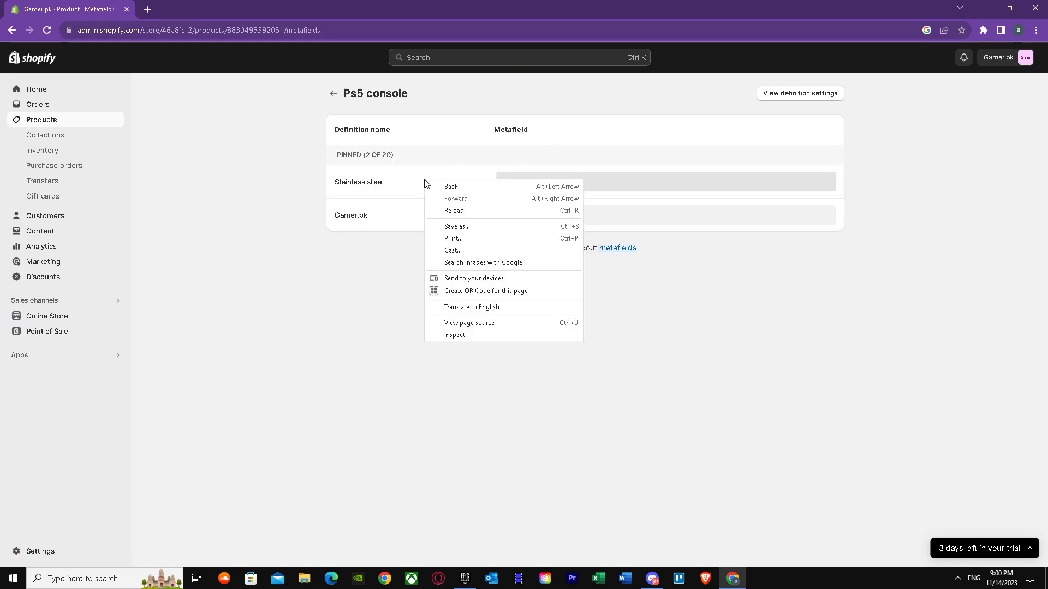
pyautogui.click(702, 354)
pyautogui.click(613, 182)
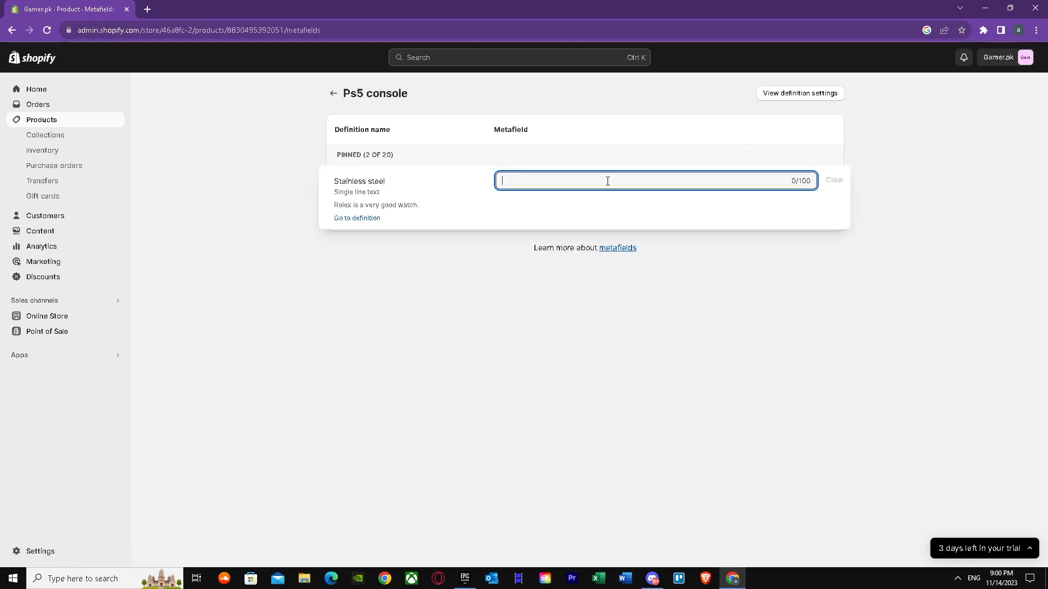
pyautogui.click(357, 218)
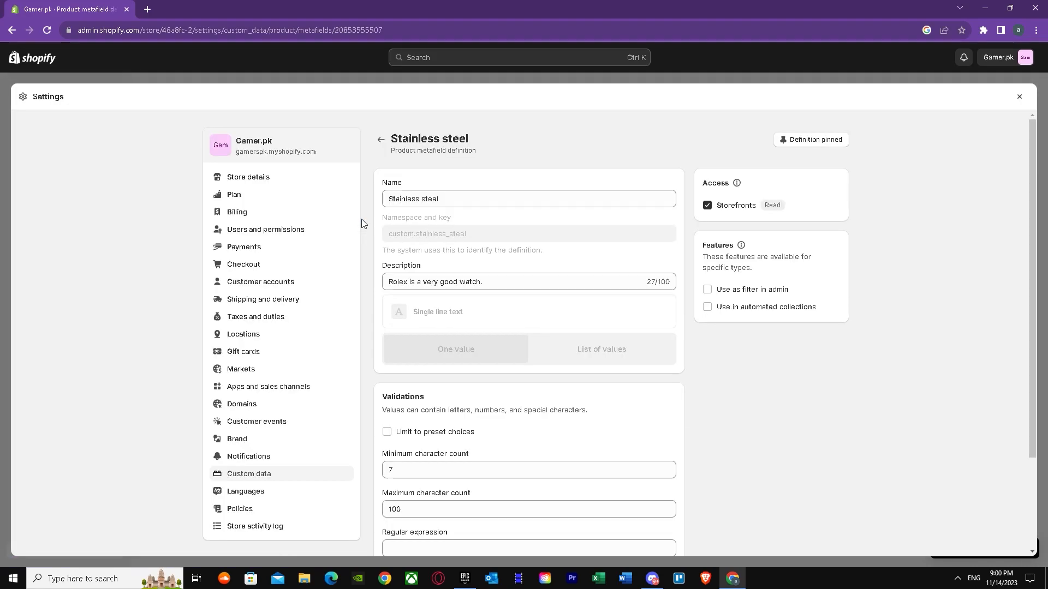
# Step: Look over the Stainless steel definition's name, validations and pinned setting
pyautogui.scroll(-1, 515, 281)
pyautogui.scroll(-1, 517, 286)
pyautogui.scroll(3, 502, 257)
pyautogui.moveTo(456, 202); pyautogui.dragTo(257, 205)
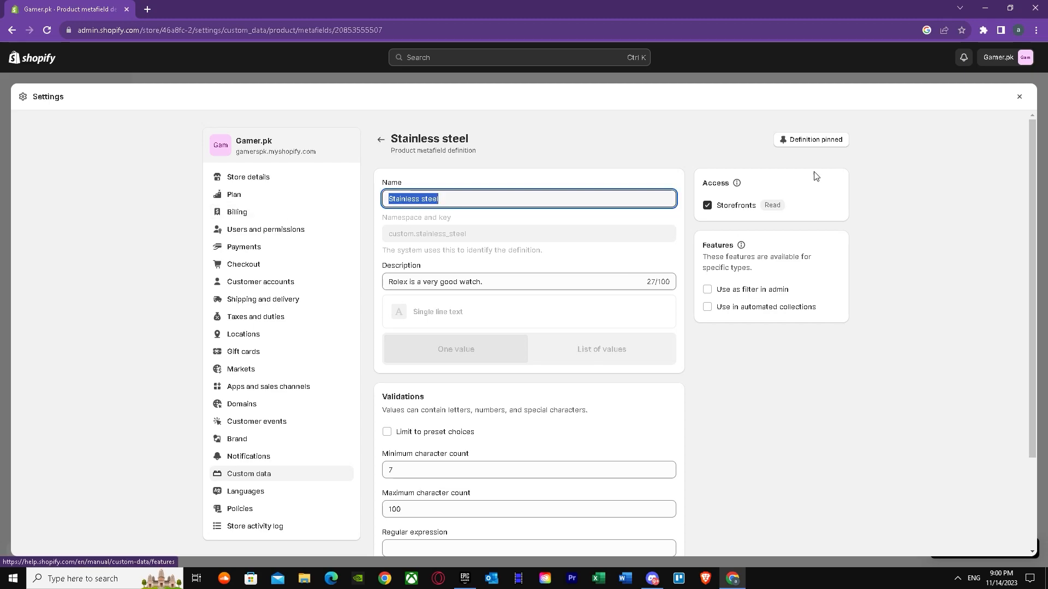
pyautogui.click(794, 142)
pyautogui.click(795, 142)
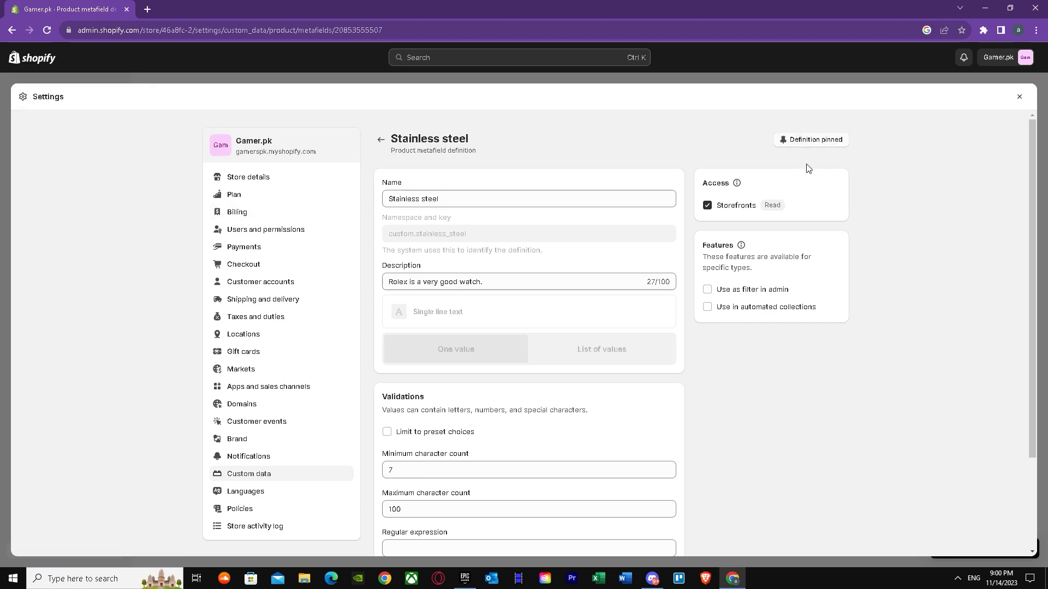
# Step: Rename the Stainless steel metafield definition to "Ps5 interface"
pyautogui.moveTo(452, 196); pyautogui.dragTo(384, 204)
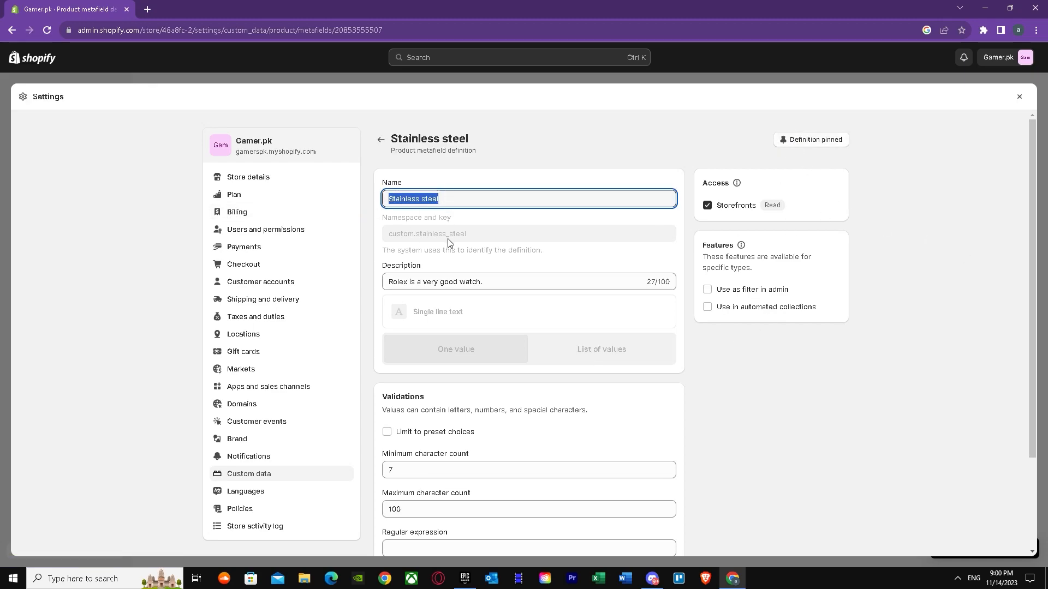
pyautogui.press('BackSpace')
pyautogui.write('Ps5 loo')
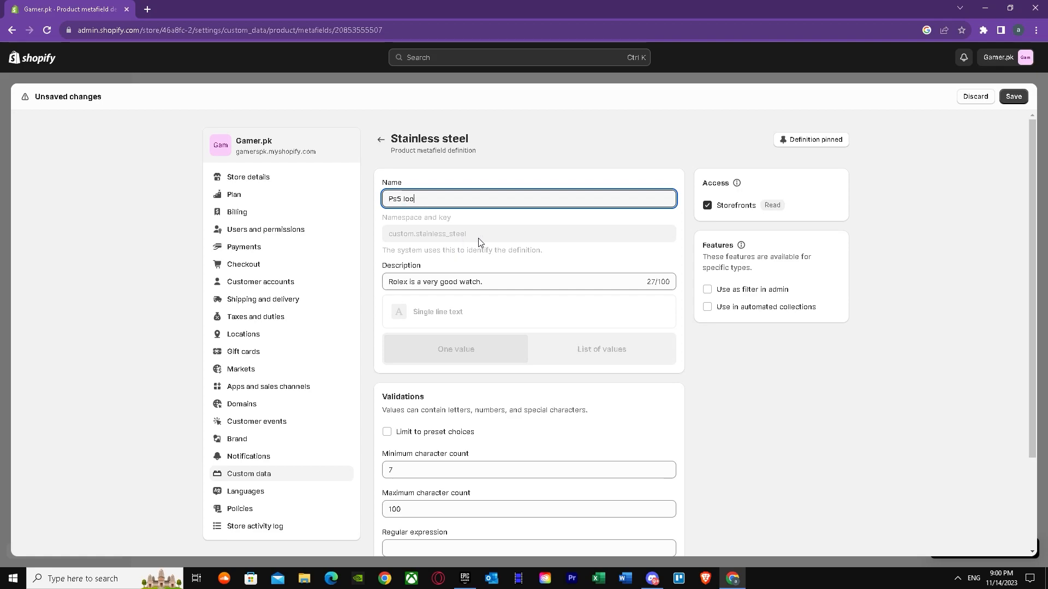
pyautogui.press('BackSpace')
pyautogui.press('BackSpace')
pyautogui.press('BackSpace')
pyautogui.write('interface')
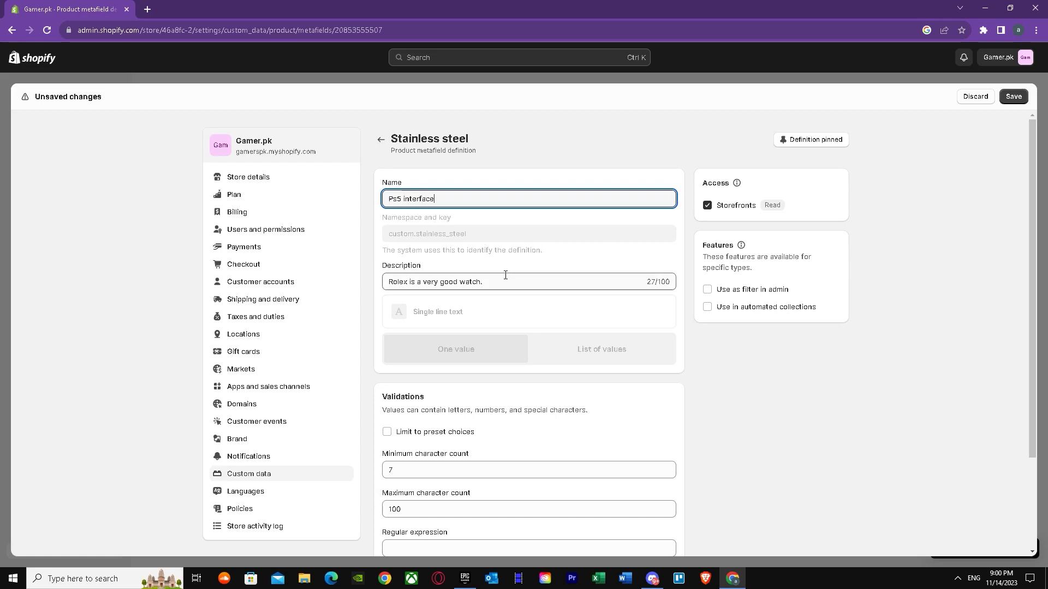
# Step: Replace the definition's description with "Ps5 is very fast is contains ssd" and save the definition
pyautogui.moveTo(505, 281); pyautogui.dragTo(332, 276)
pyautogui.press('BackSpace')
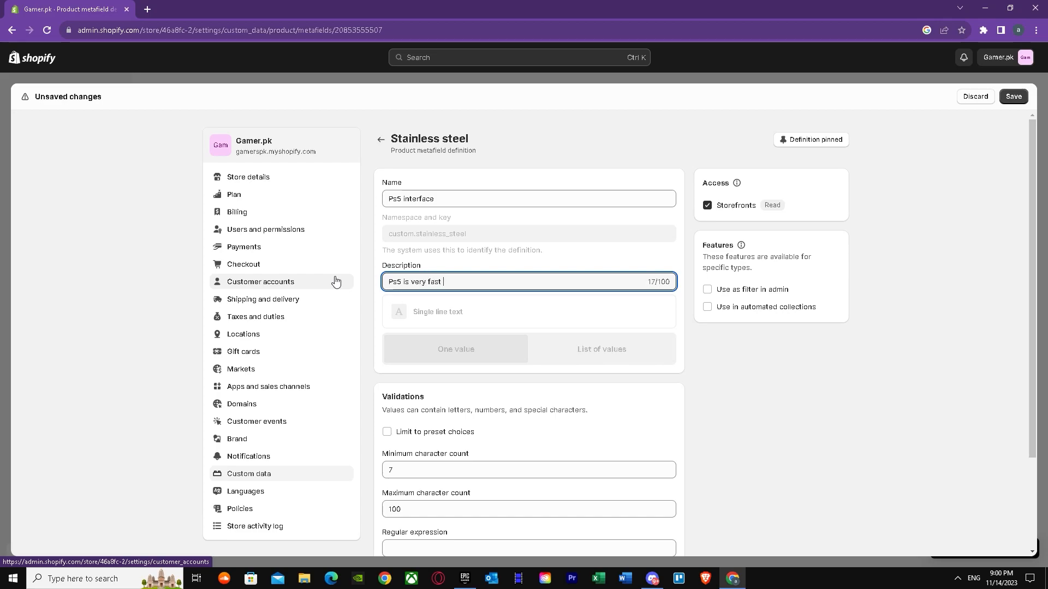
pyautogui.write('Ps5 is very fast is contains sso')
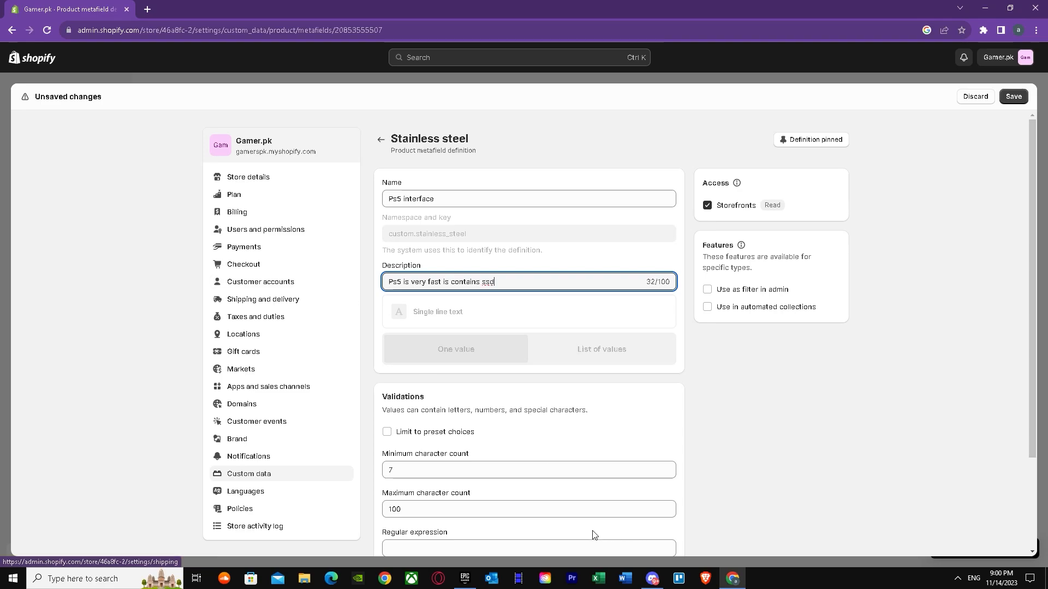
pyautogui.scroll(-2, 600, 530)
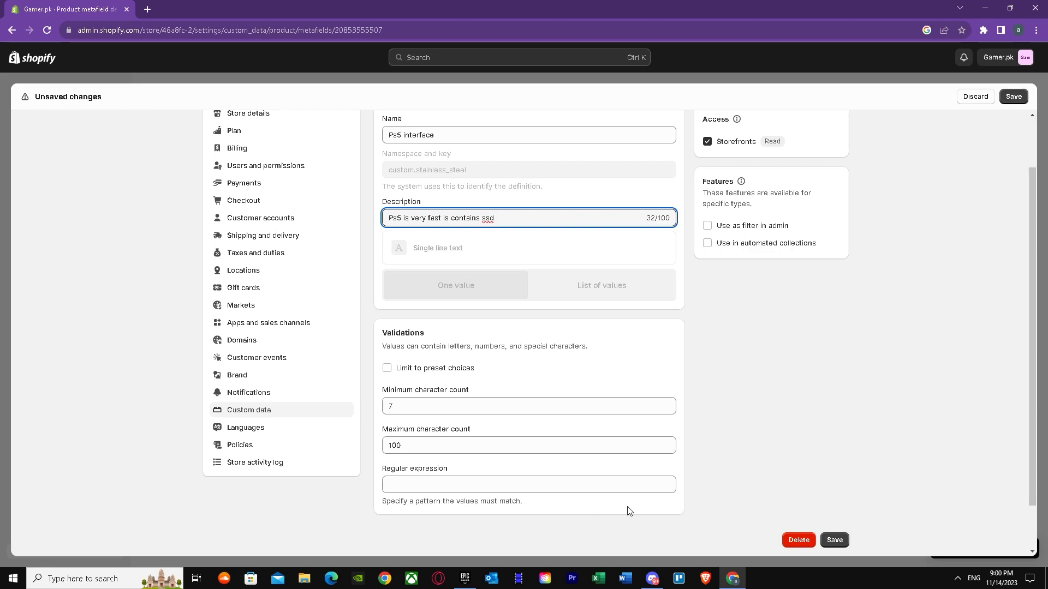
pyautogui.click(824, 542)
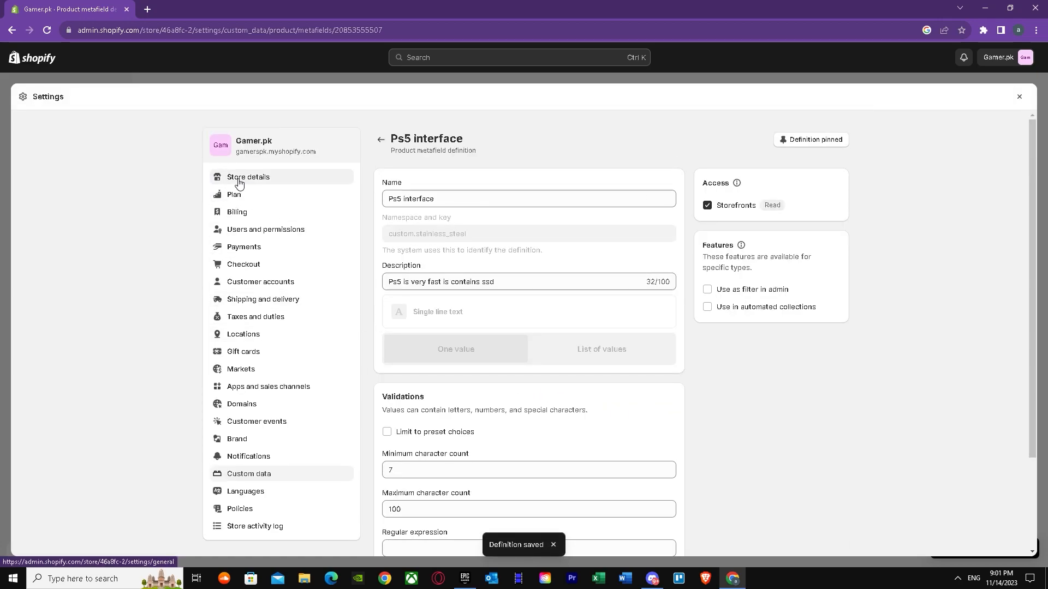
pyautogui.click(235, 180)
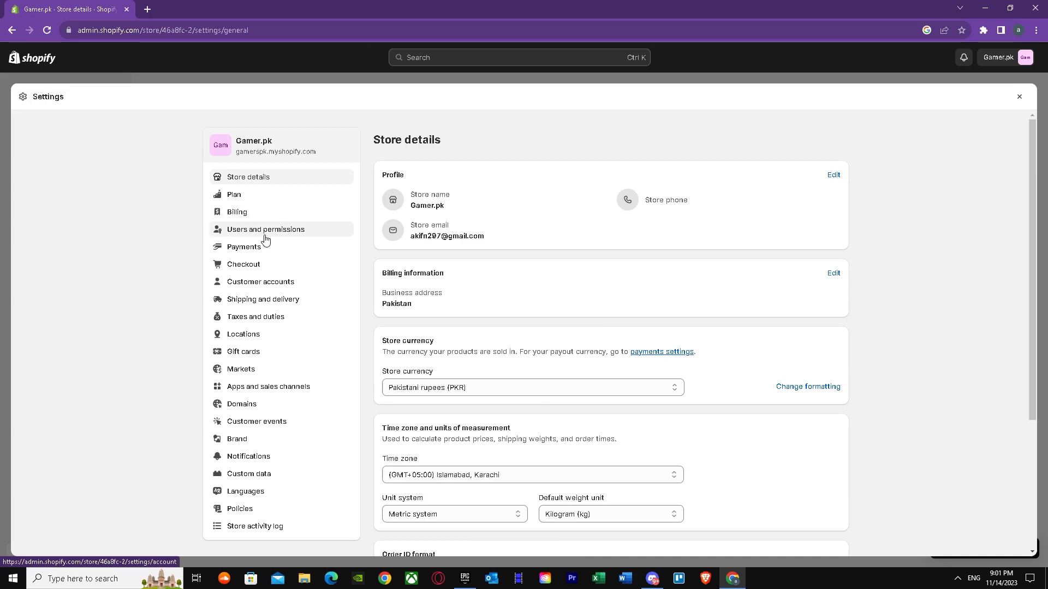
pyautogui.click(244, 196)
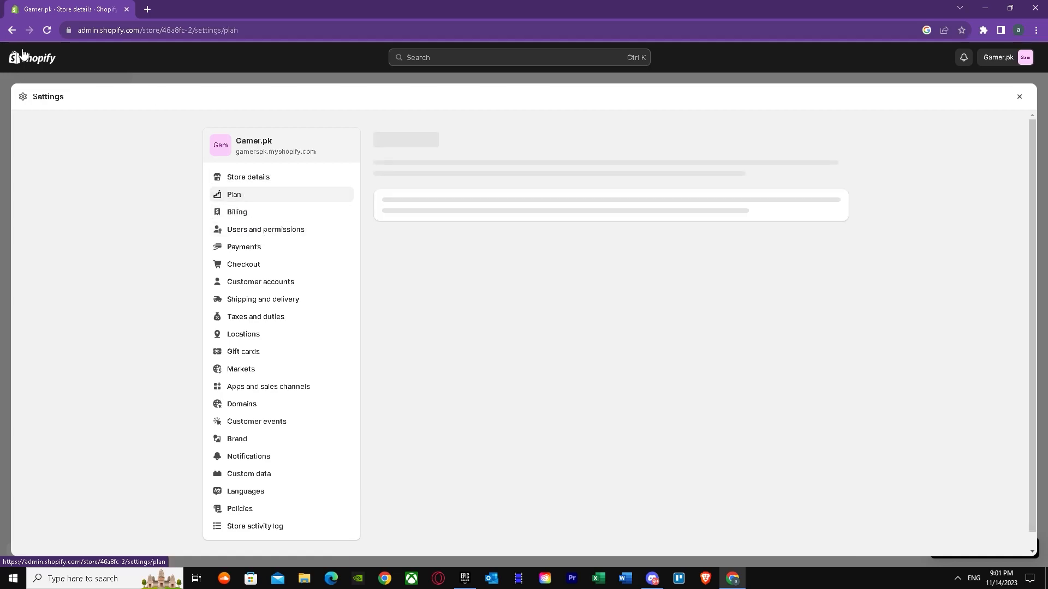
pyautogui.click(14, 31)
pyautogui.click(15, 31)
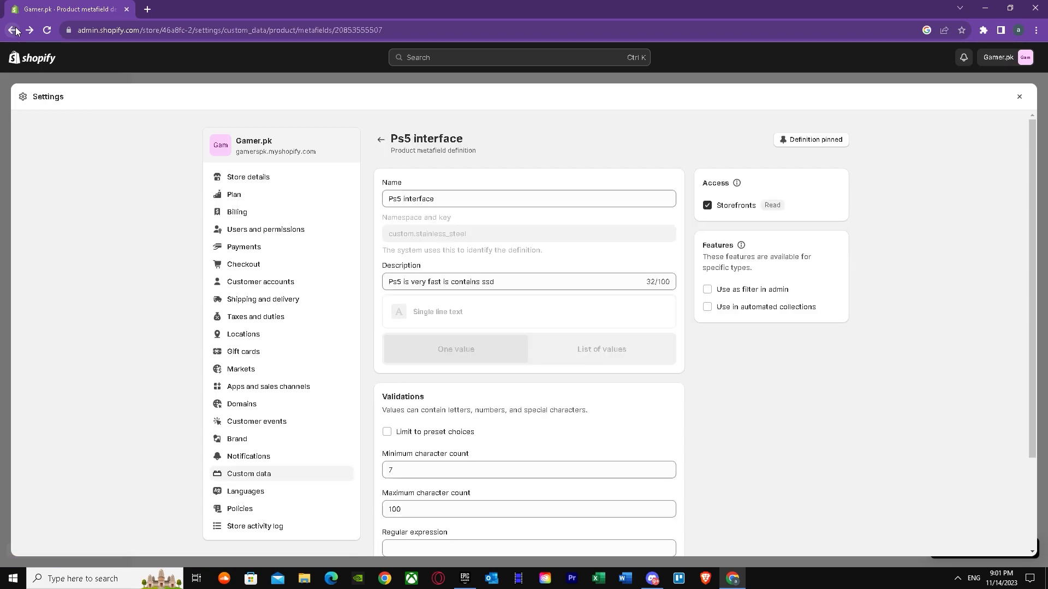
# Step: Return to the Ps5 console's metafields, and in a new browser tab search for "PS5 WIKI" and open Wikipedia's PlayStation 5 article
pyautogui.click(14, 31)
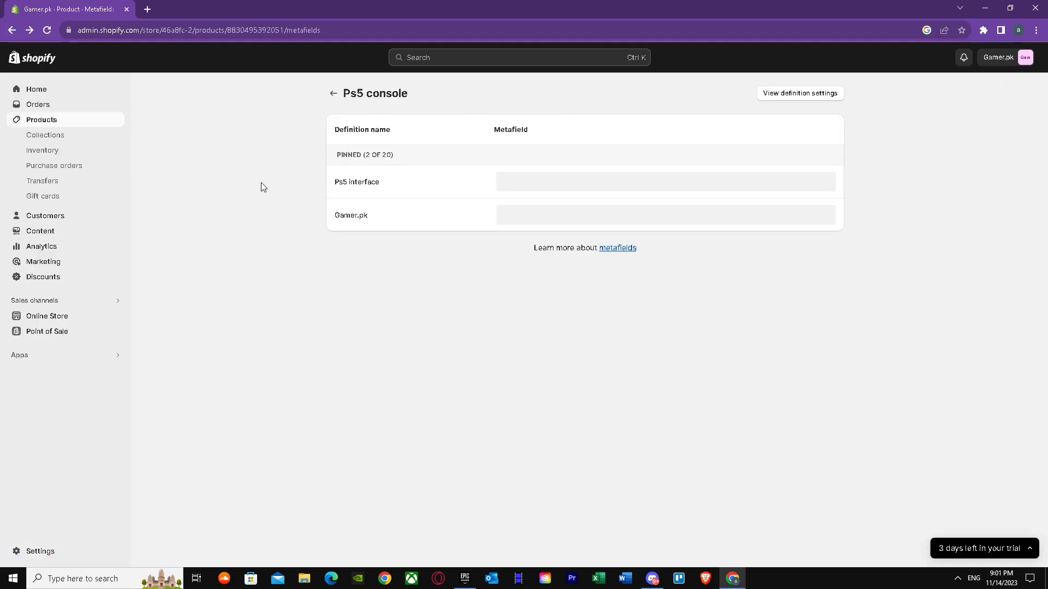
pyautogui.click(595, 186)
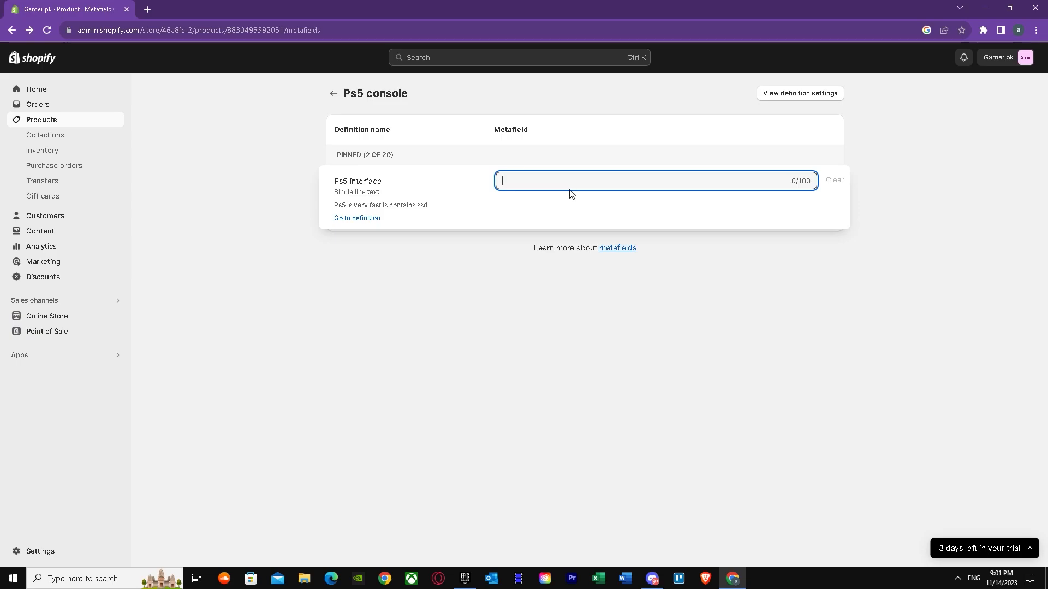
pyautogui.click(147, 9)
pyautogui.click(162, 25)
pyautogui.write('PS5')
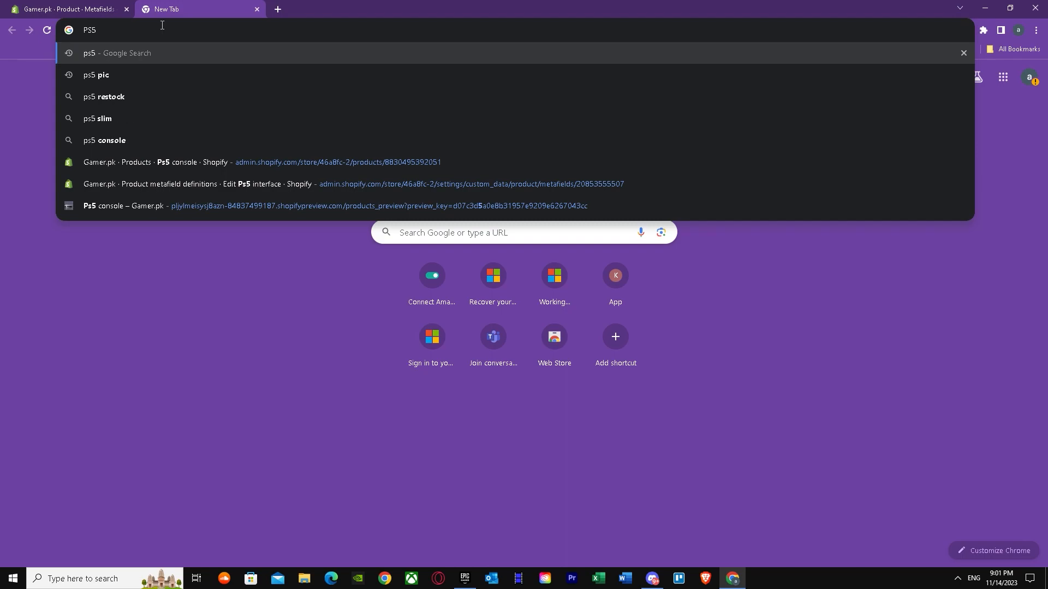
pyautogui.write('  WIKI')
pyautogui.press('Return')
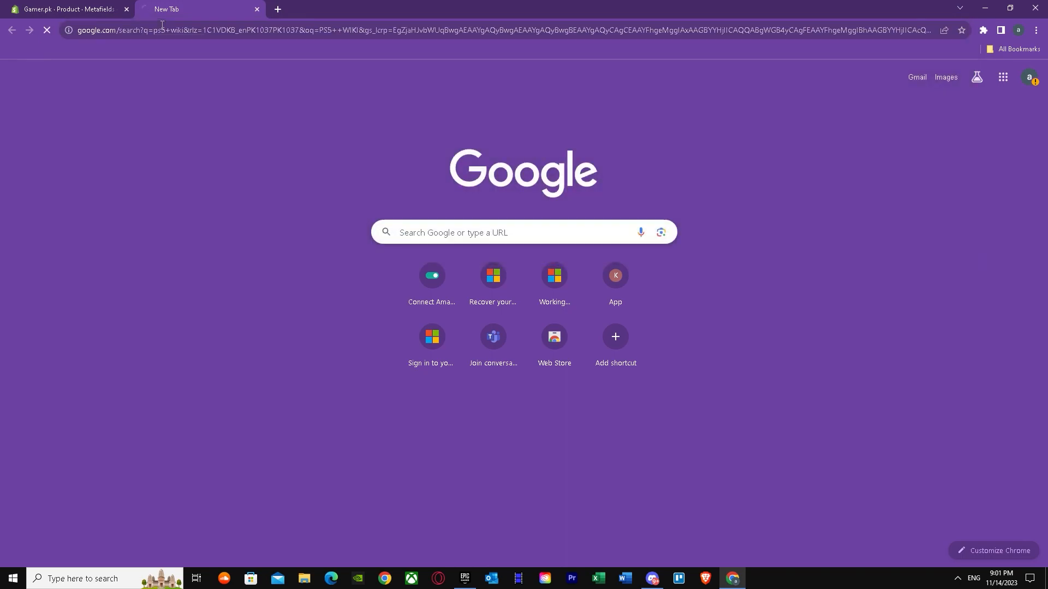
pyautogui.click(141, 175)
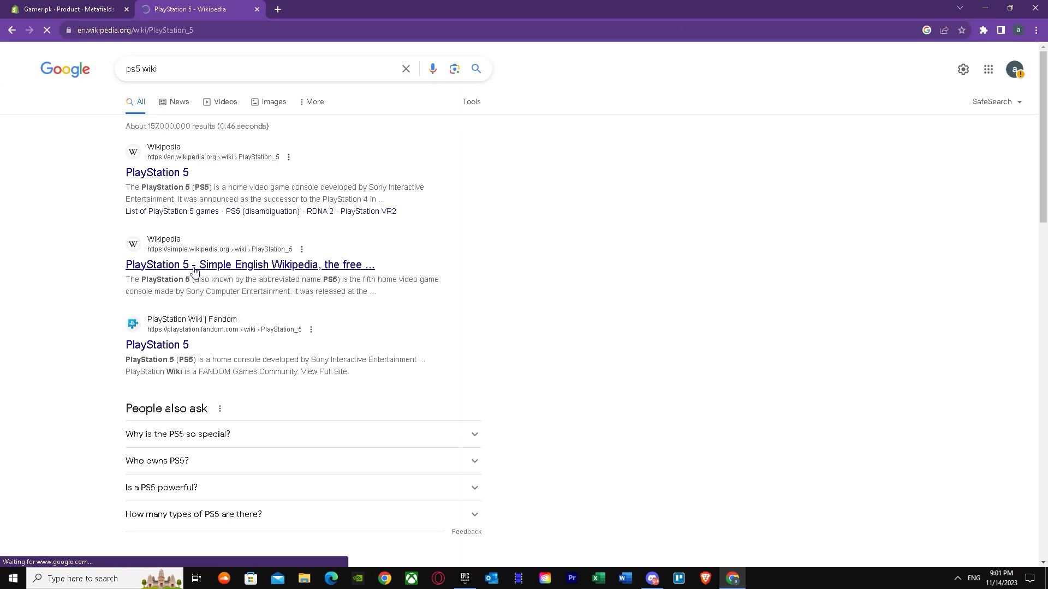
# Step: Copy the opening text of the PlayStation 5 article into the Ps5 console's Ps5 interface metafield and save it
pyautogui.moveTo(268, 184); pyautogui.dragTo(612, 214)
pyautogui.rightClick(612, 215)
pyautogui.click(619, 209)
pyautogui.hotkey('ctrl', 'Tab')
pyautogui.rightClick(515, 184)
pyautogui.click(555, 255)
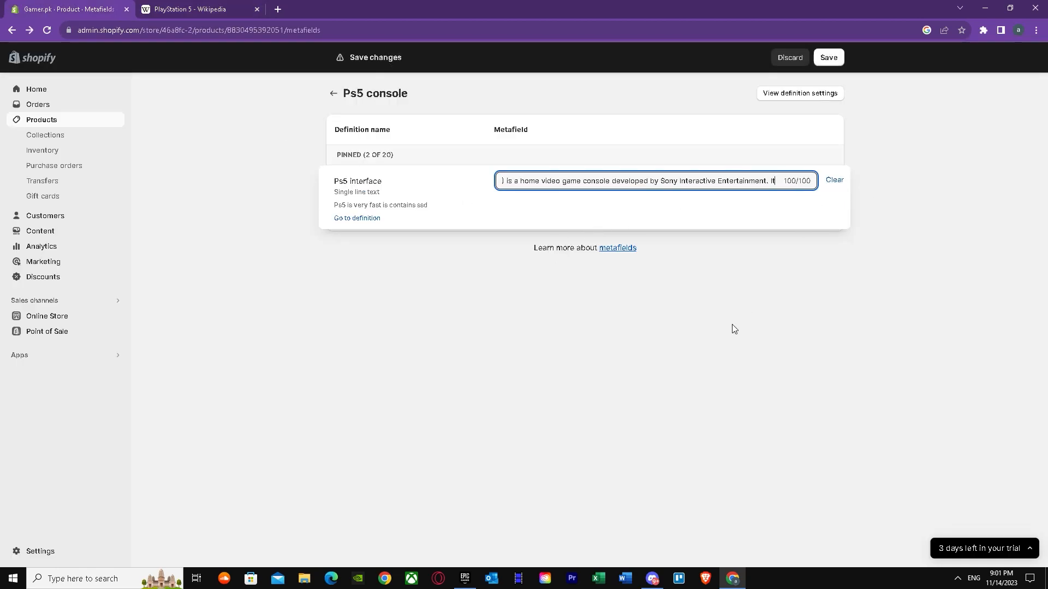
pyautogui.click(413, 305)
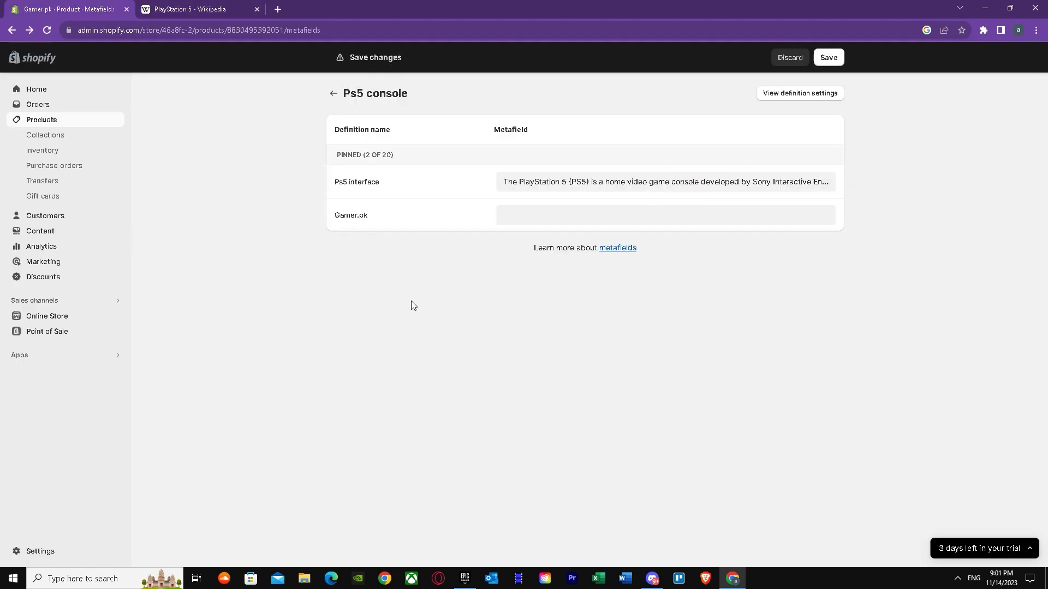
pyautogui.click(837, 58)
# Step: Check the product metafield definitions and the Ps5 interface definition's settings, and return to the Ps5 console's metafields
pyautogui.click(778, 93)
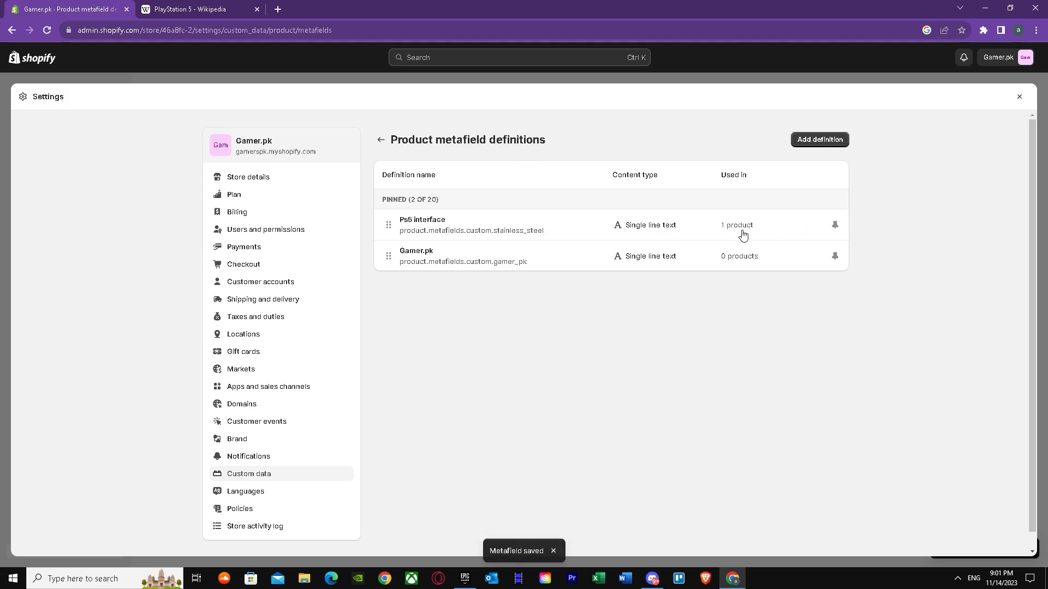
pyautogui.click(742, 231)
pyautogui.scroll(-1, 513, 300)
pyautogui.scroll(-1, 513, 302)
pyautogui.scroll(1, 513, 301)
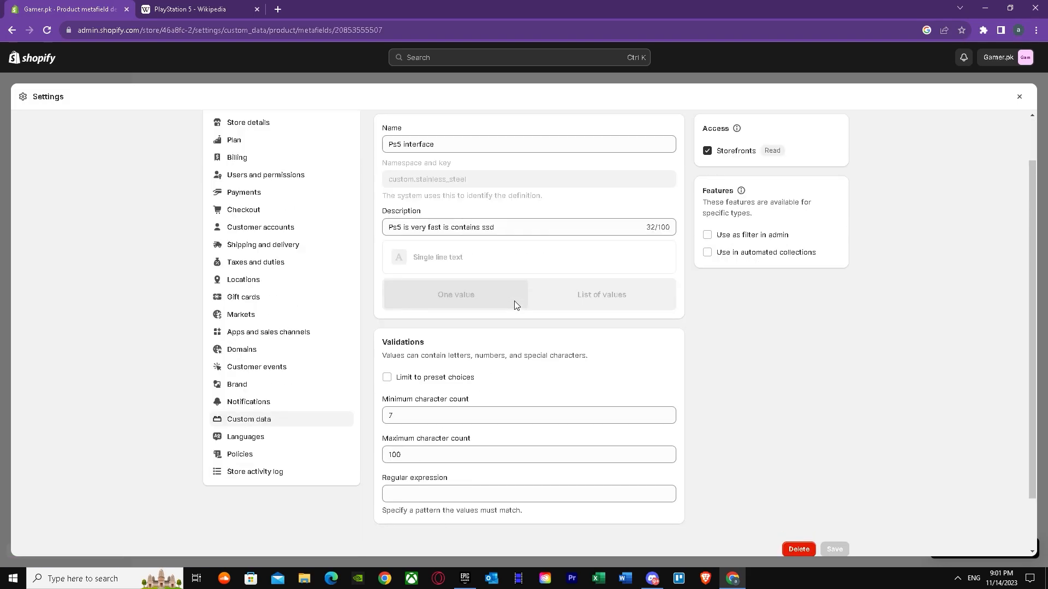
pyautogui.click(245, 123)
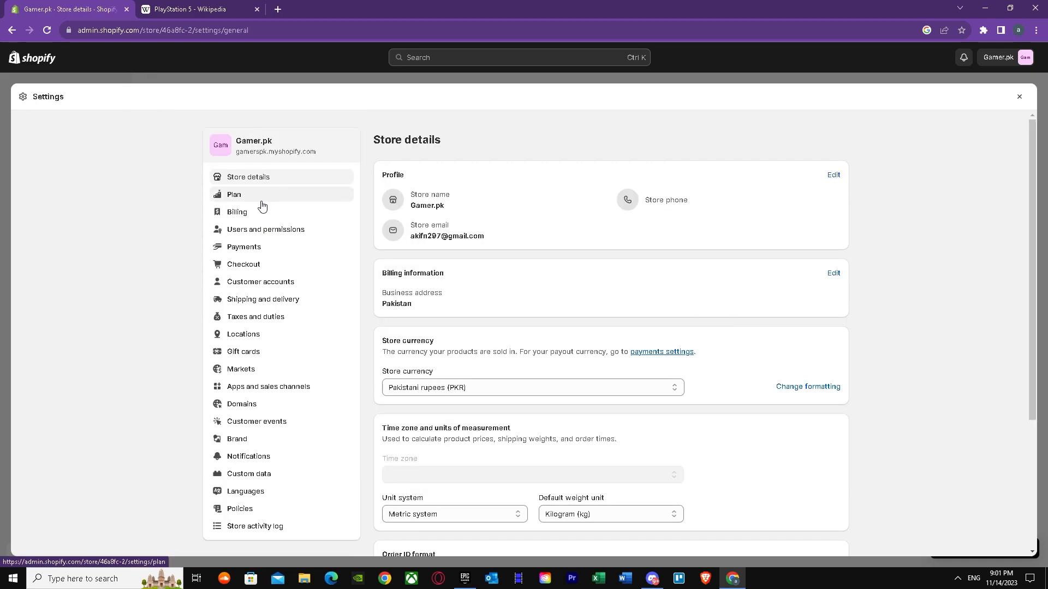
pyautogui.click(12, 30)
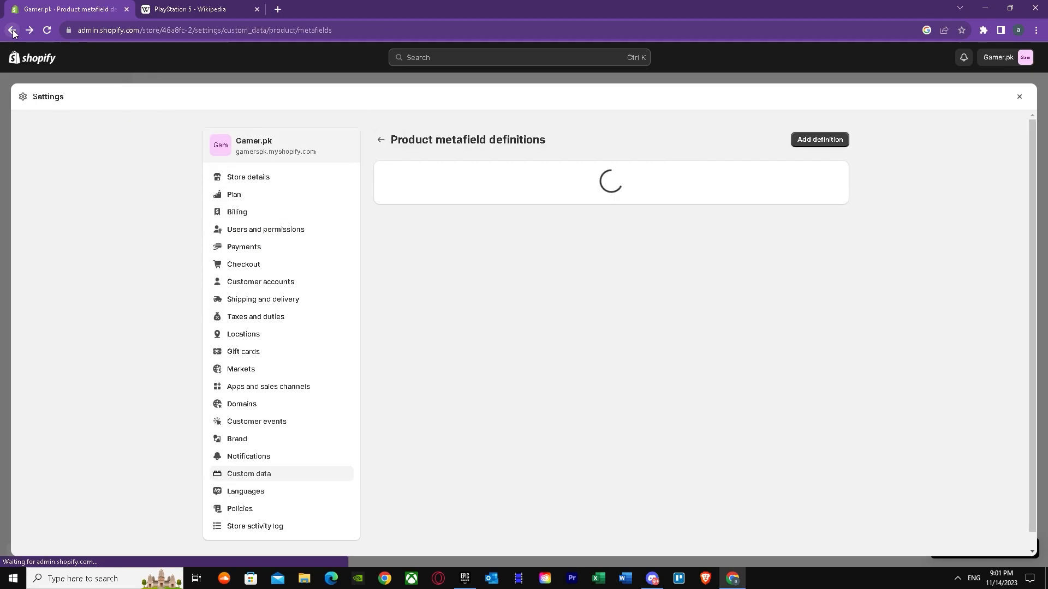
pyautogui.click(12, 30)
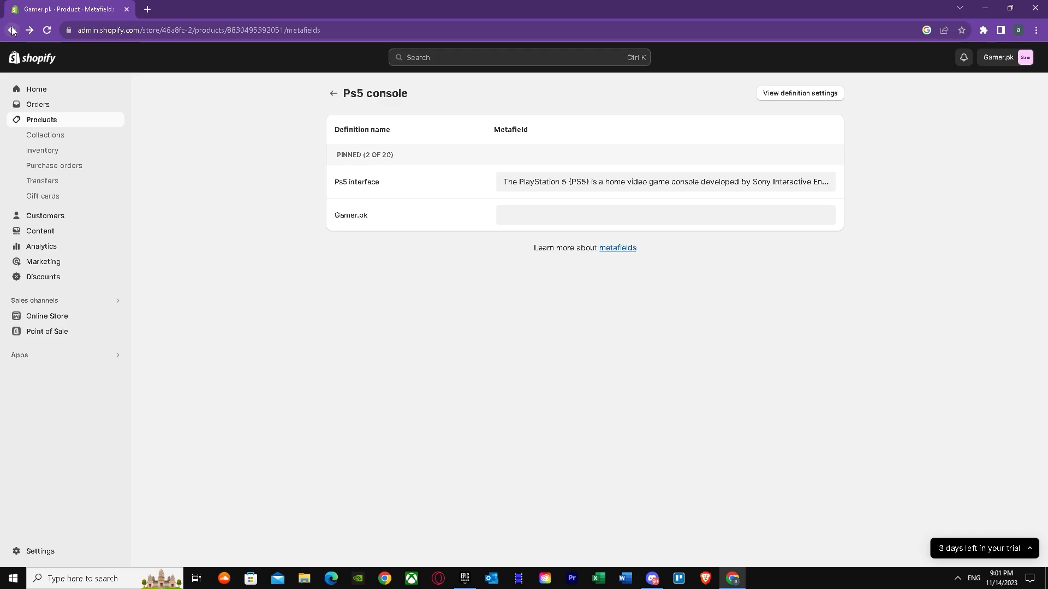
# Step: Open the Dawn theme for customization in the online store and preview the Ps5 console's product page from the featured products
pyautogui.click(65, 317)
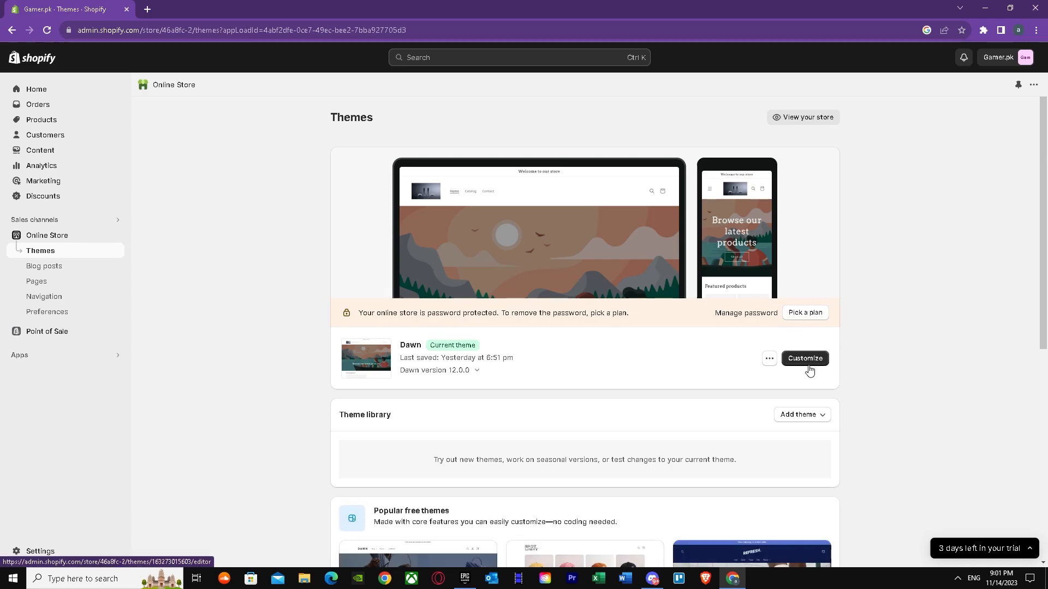
pyautogui.click(811, 365)
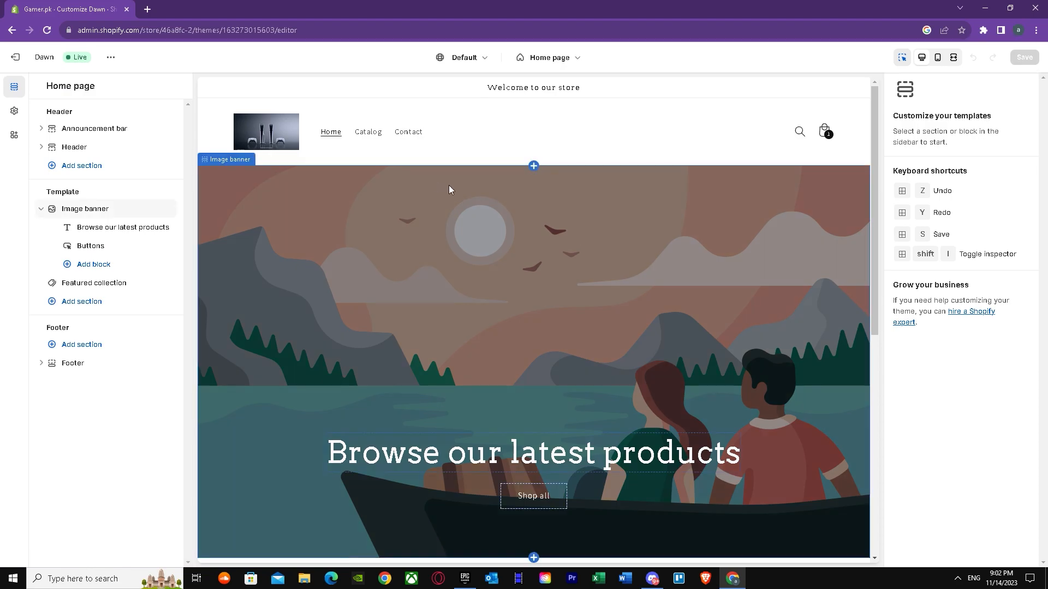
pyautogui.scroll(-6, 390, 218)
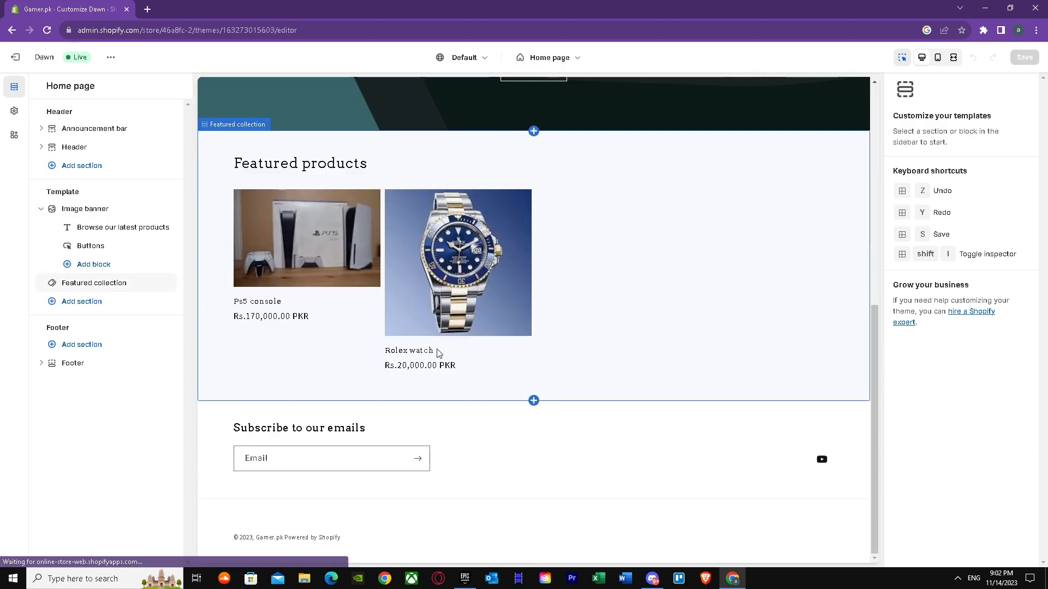
pyautogui.click(323, 236)
pyautogui.click(323, 236)
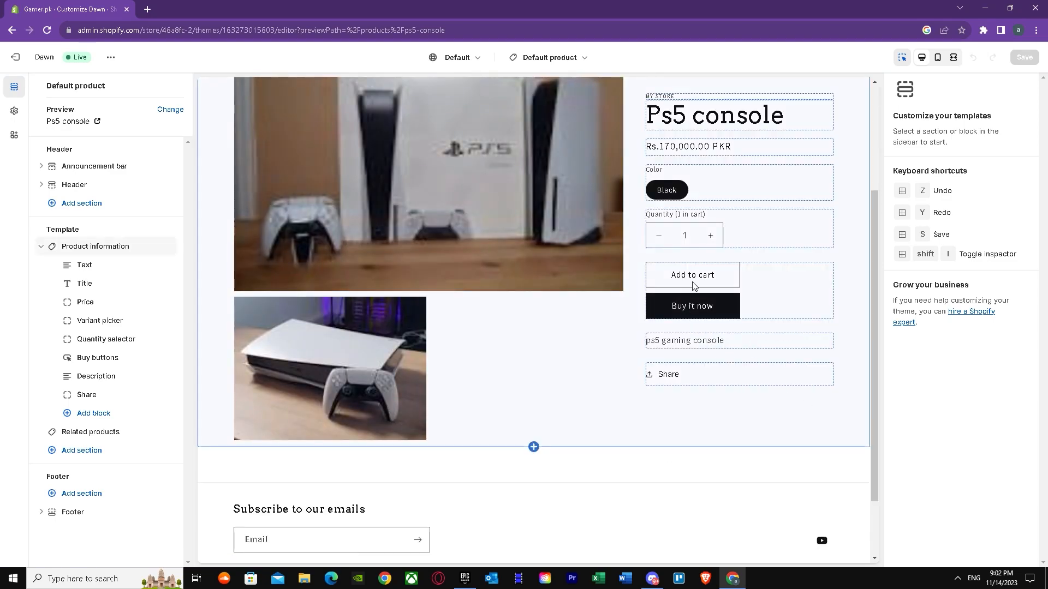
# Step: Hide the Title block and duplicate the vendor Text block in the default product template's Product information section
pyautogui.scroll(1, 704, 280)
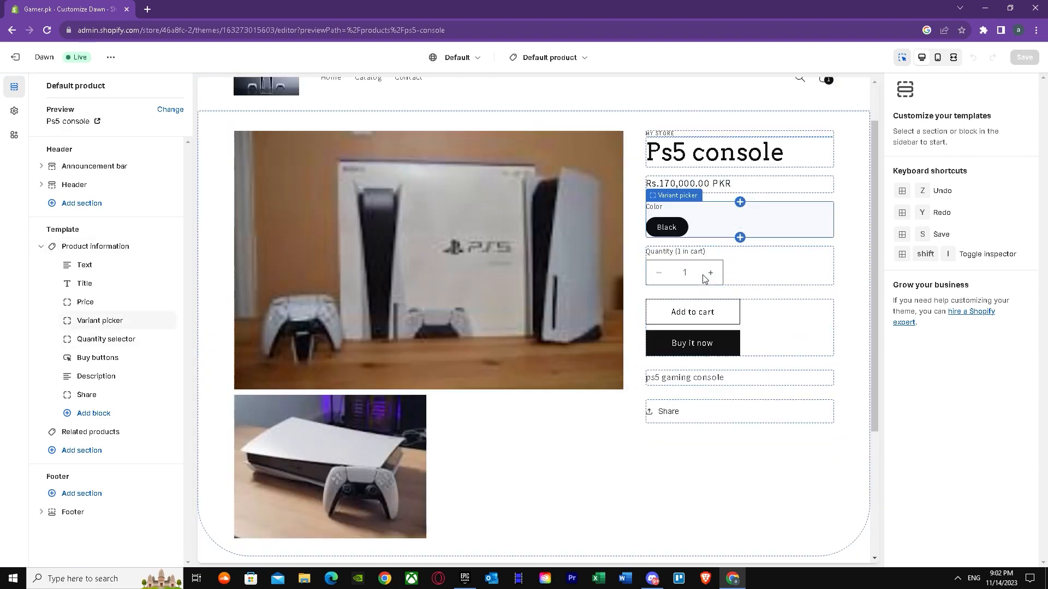
pyautogui.click(763, 242)
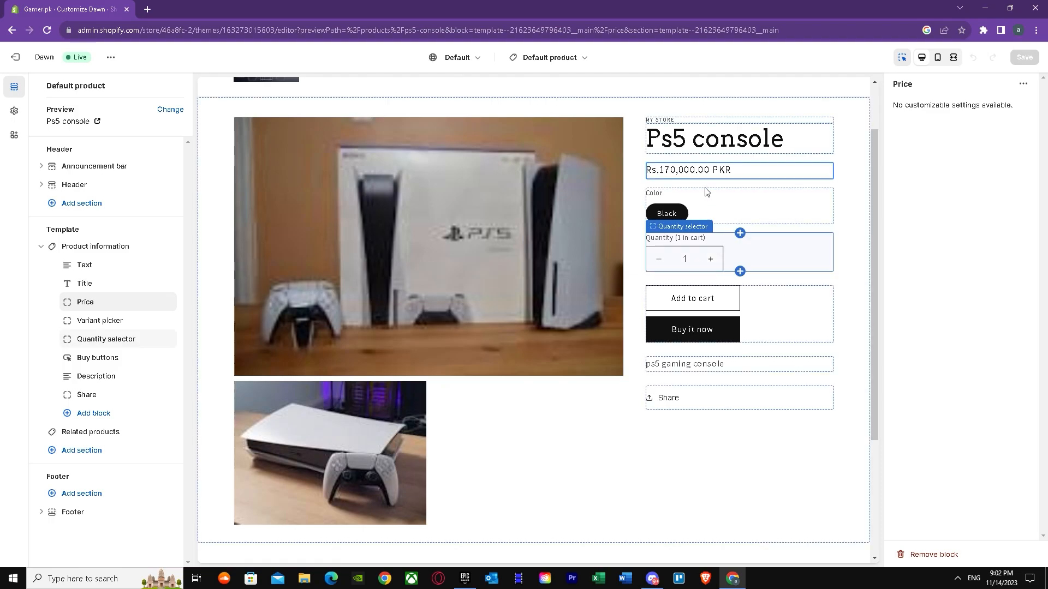
pyautogui.scroll(-2, 477, 358)
pyautogui.scroll(5, 485, 351)
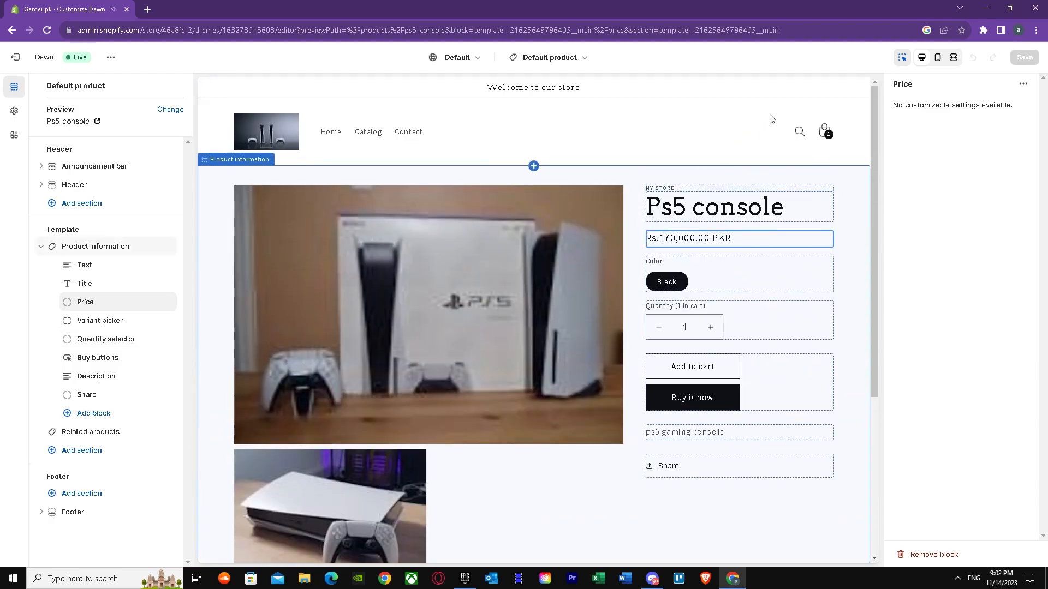
pyautogui.click(786, 206)
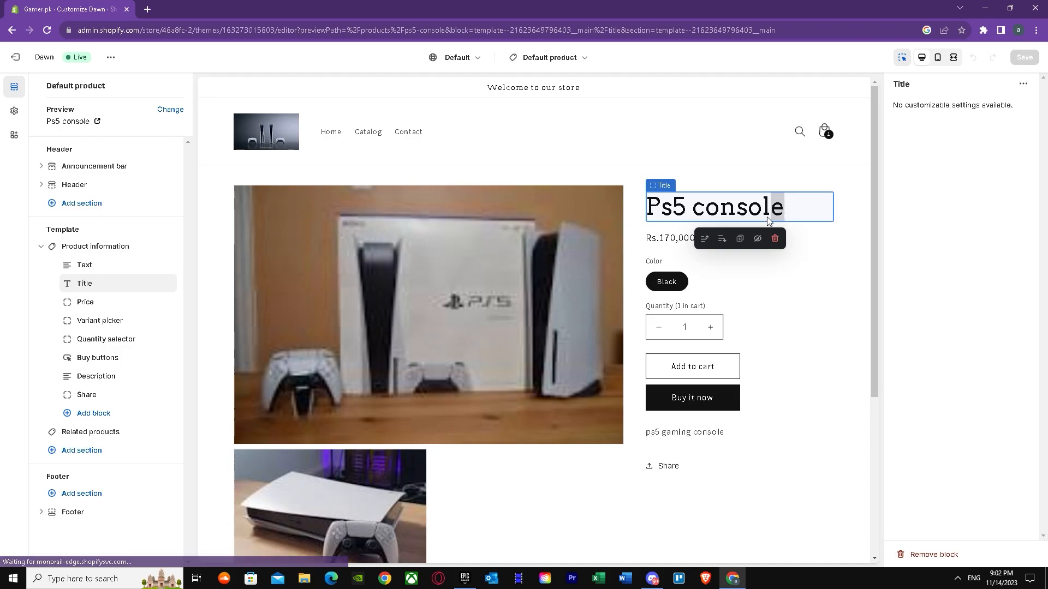
pyautogui.click(757, 241)
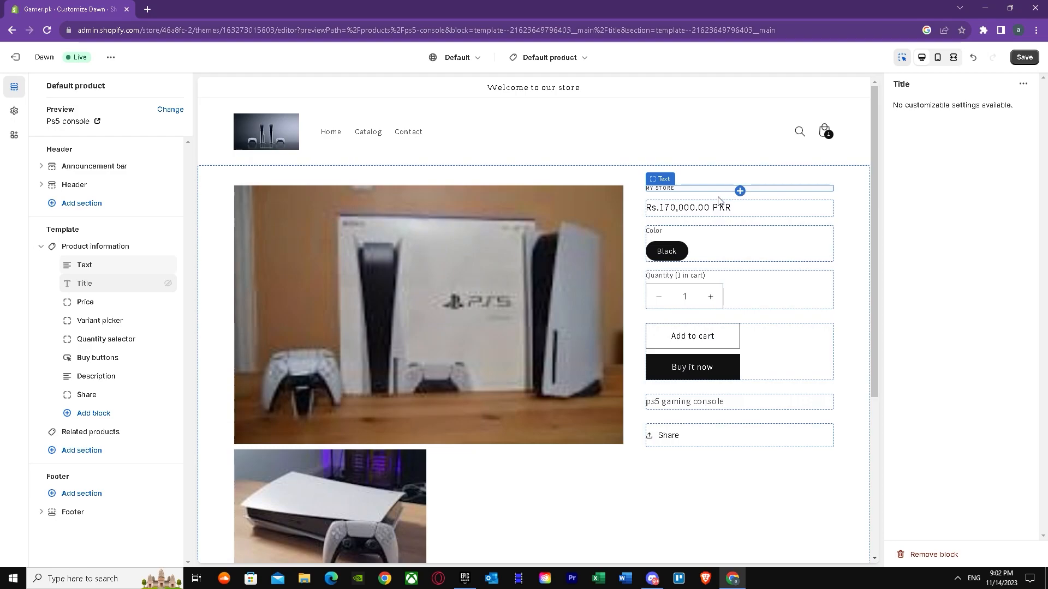
pyautogui.click(686, 189)
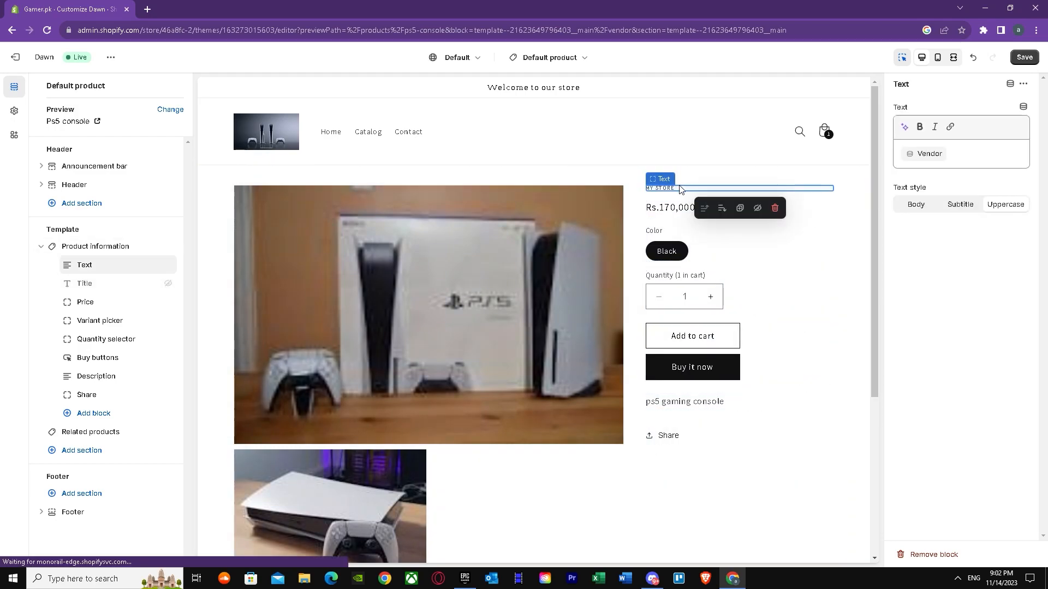
pyautogui.click(737, 210)
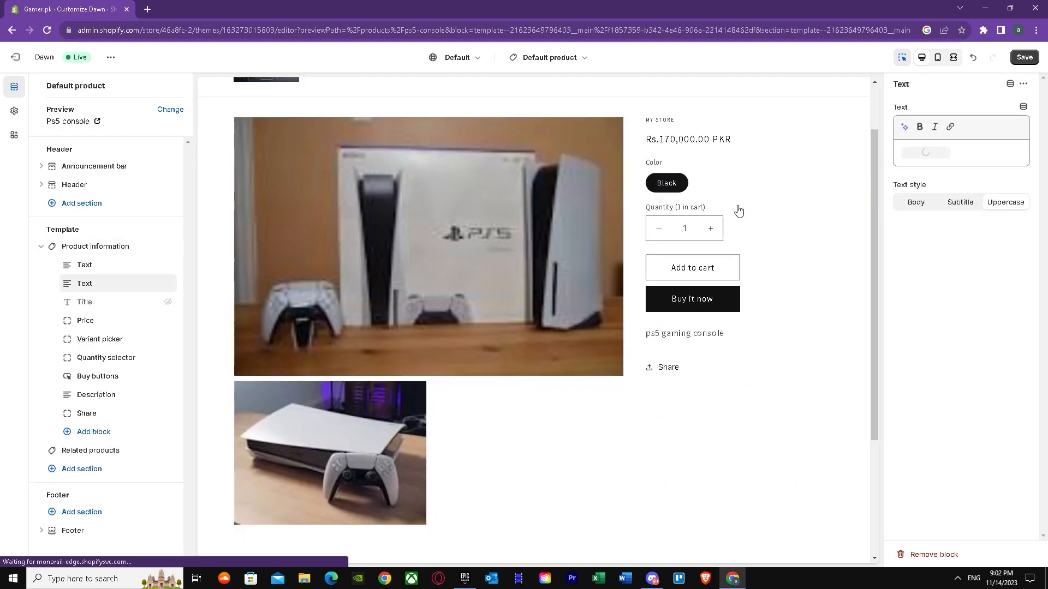